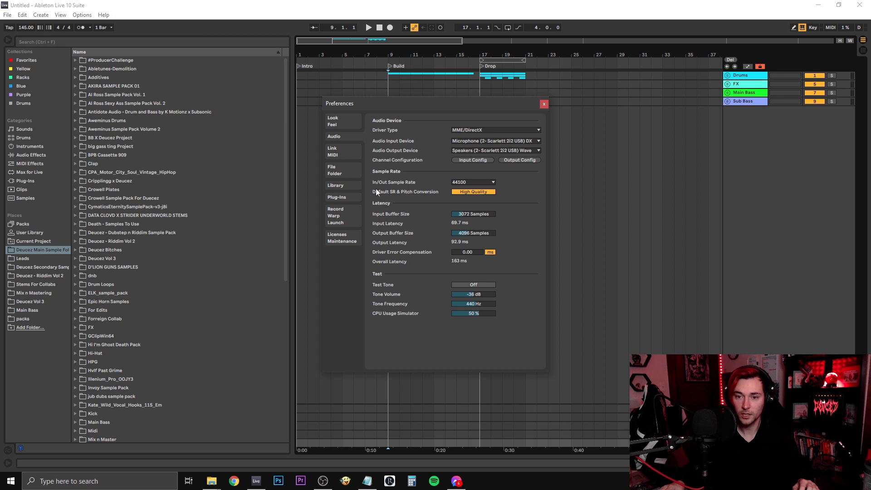
View the File Folder preferences with the option to save the current set as default, and close the preferences.
click(348, 173)
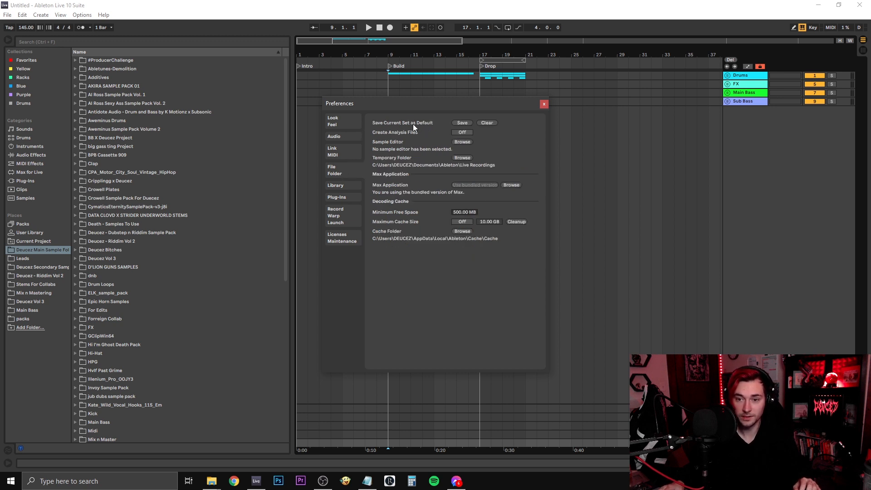
click(544, 105)
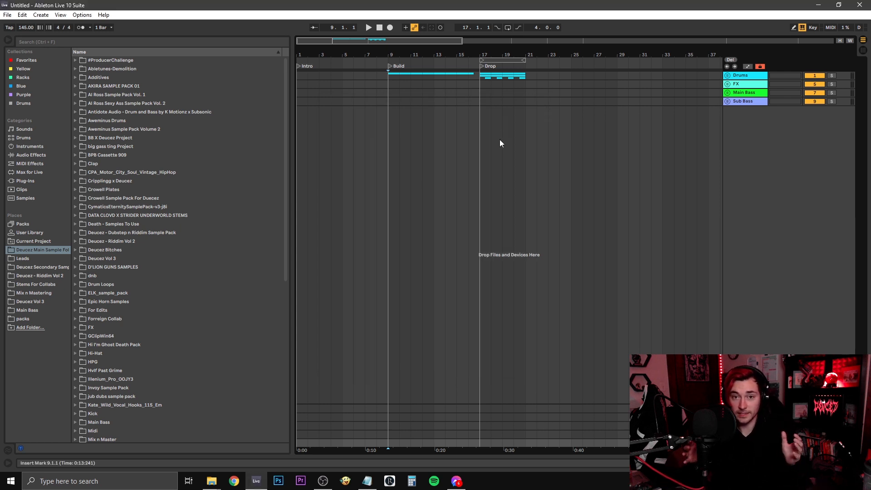
Unfold the Drums group, inspect the devices on its drum rack, kick and under-snare tracks, and fold the group again.
click(728, 75)
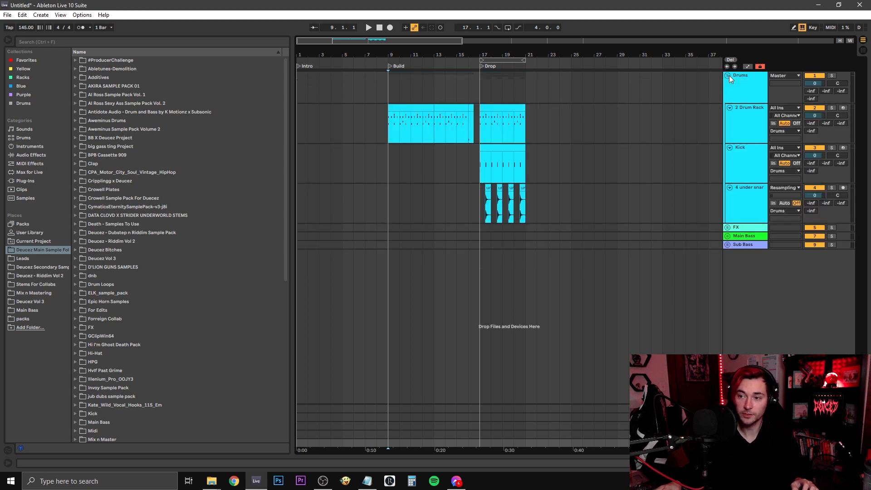
double_click(745, 116)
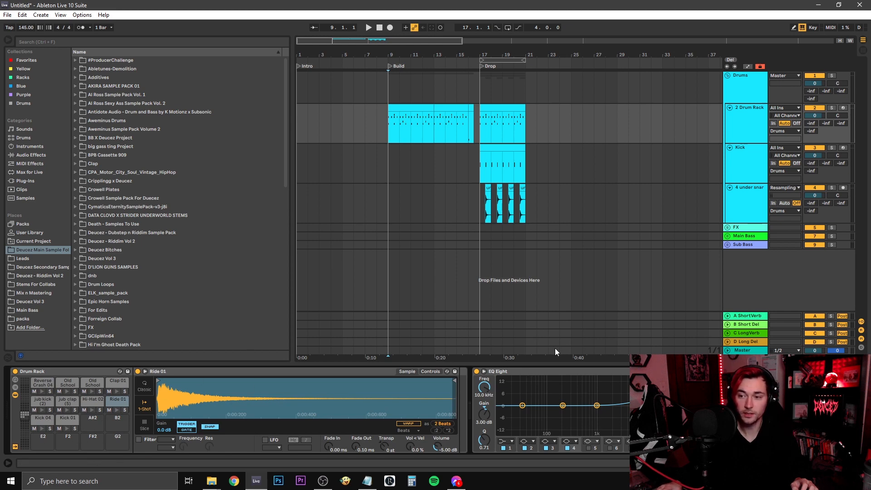
click(739, 164)
click(738, 203)
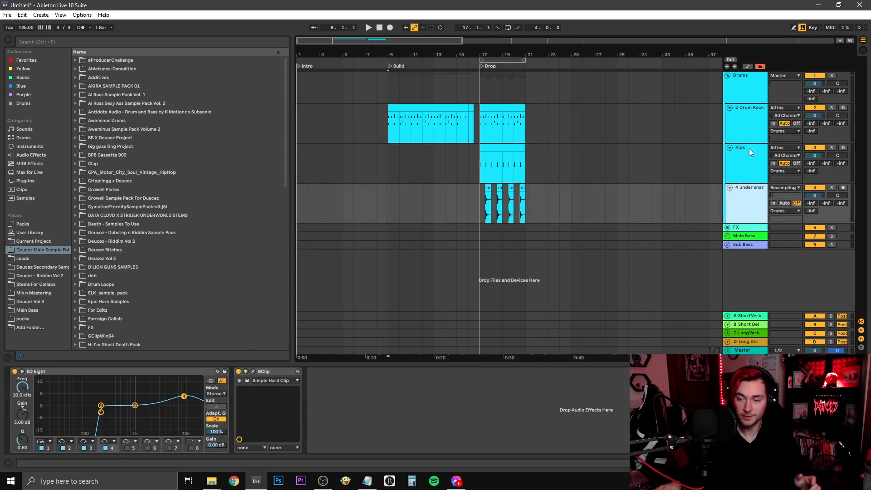
click(727, 77)
Unfold the FX group, inspect the FX audio track inside it, and fold the group again.
click(746, 86)
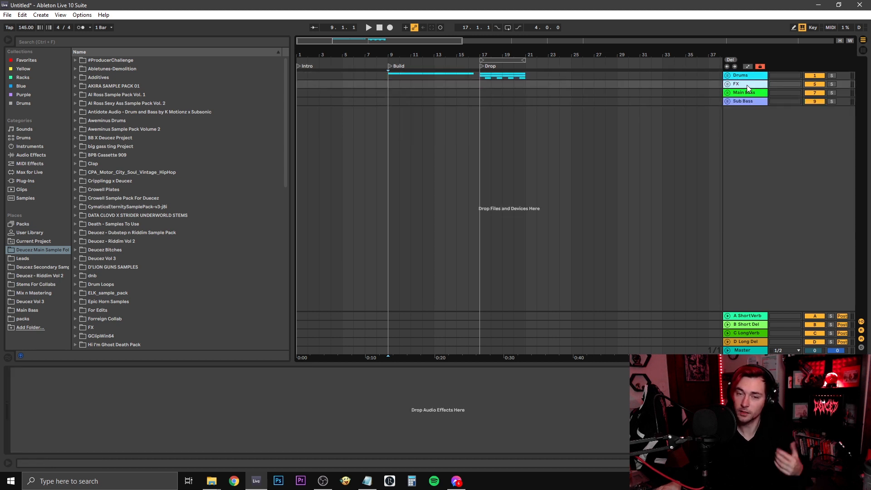
click(727, 84)
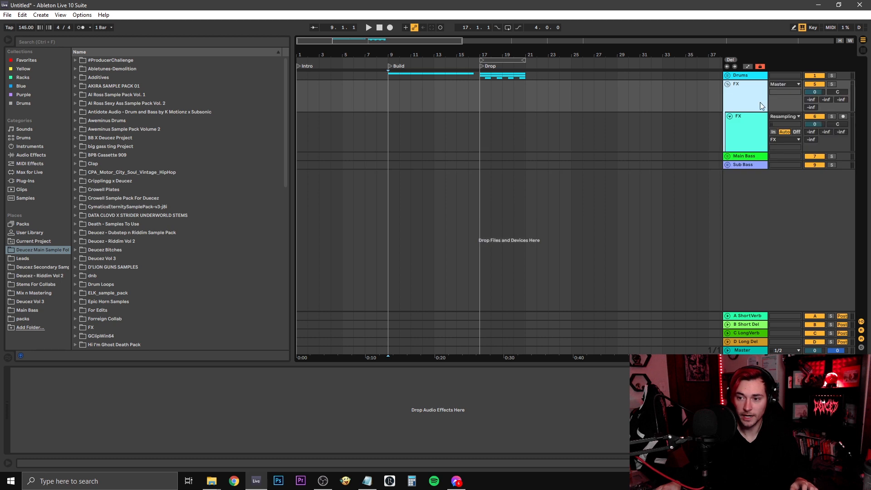
click(757, 132)
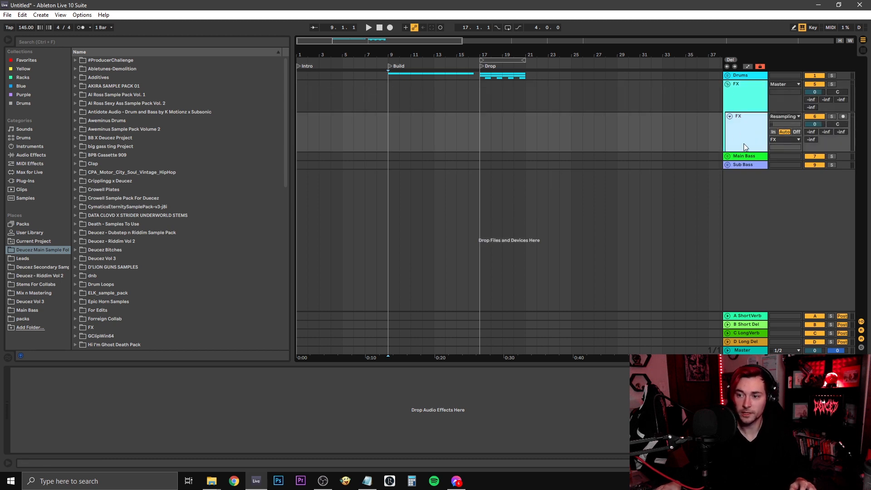
click(728, 84)
Insert a new audio track and a new MIDI track below the Sub Bass group.
click(741, 101)
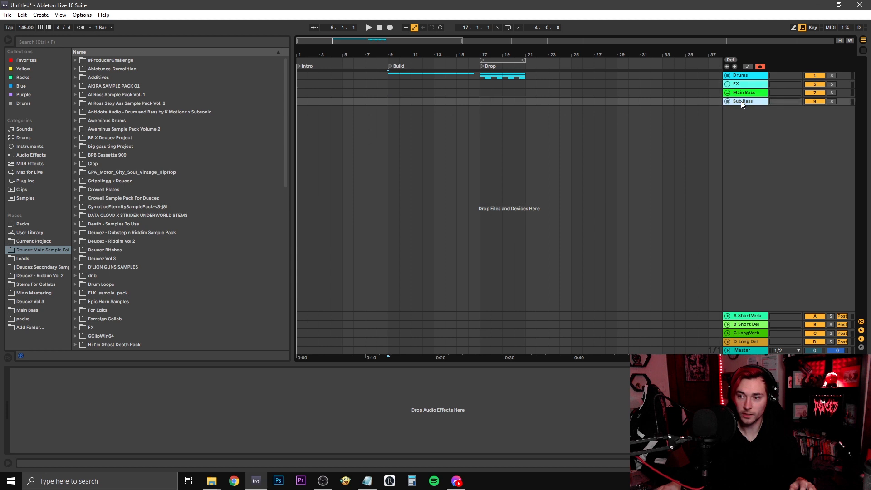
key(ctrl+t)
right_click(733, 159)
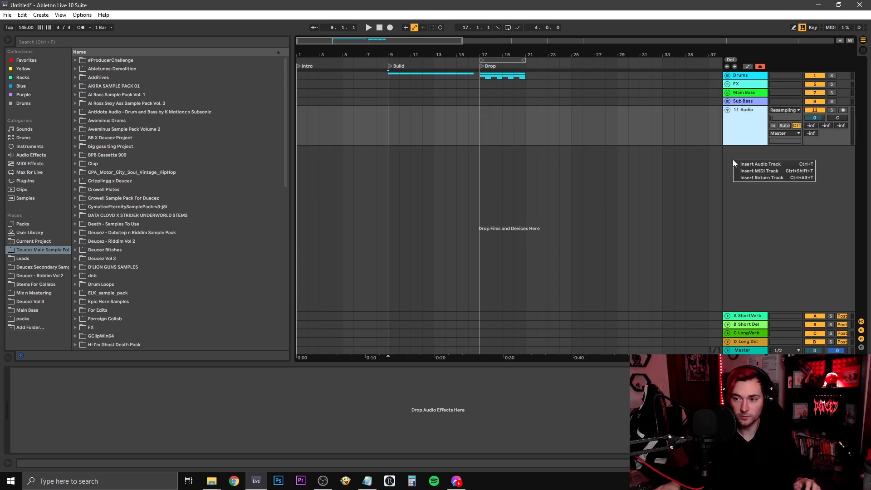
click(750, 128)
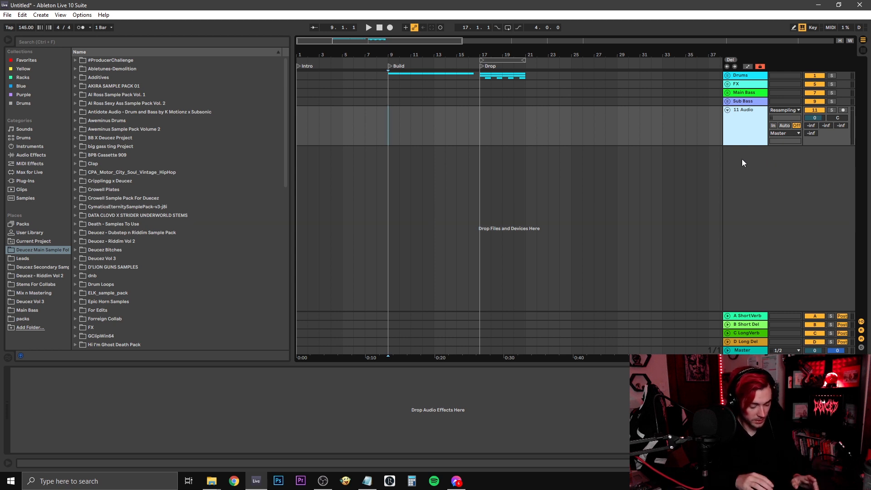
key(ctrl+shift+t)
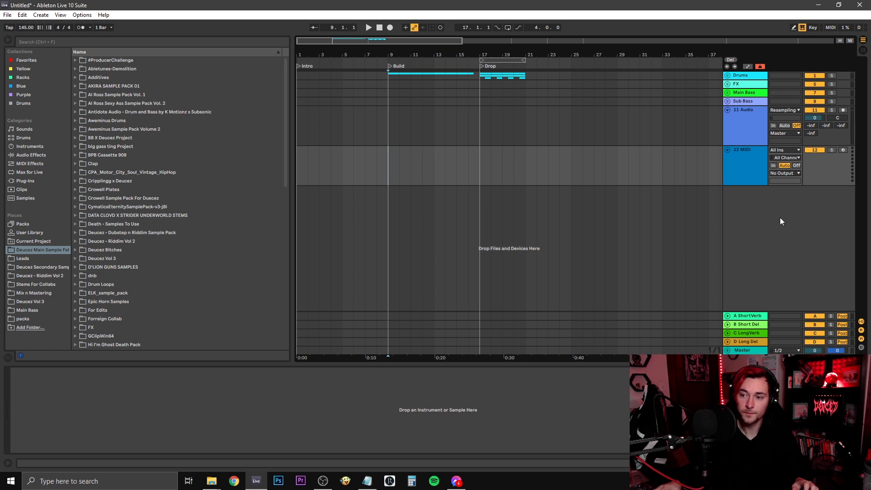
right_click(744, 206)
click(743, 210)
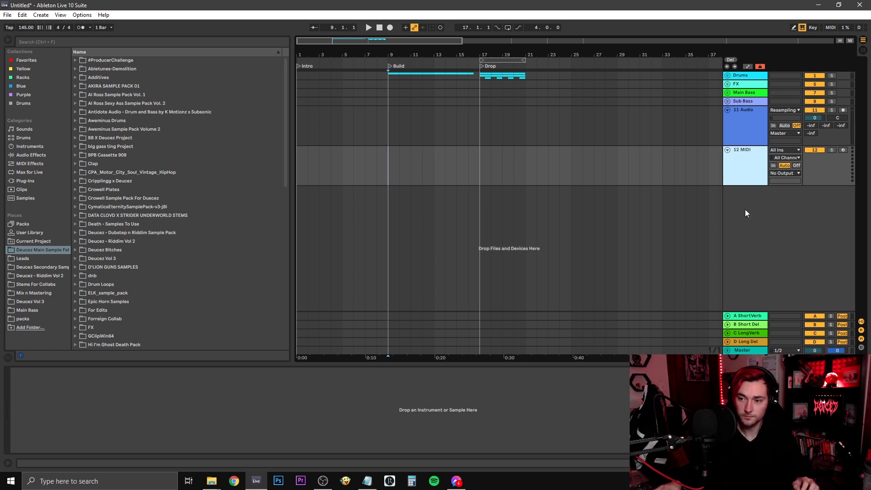
right_click(745, 212)
click(745, 193)
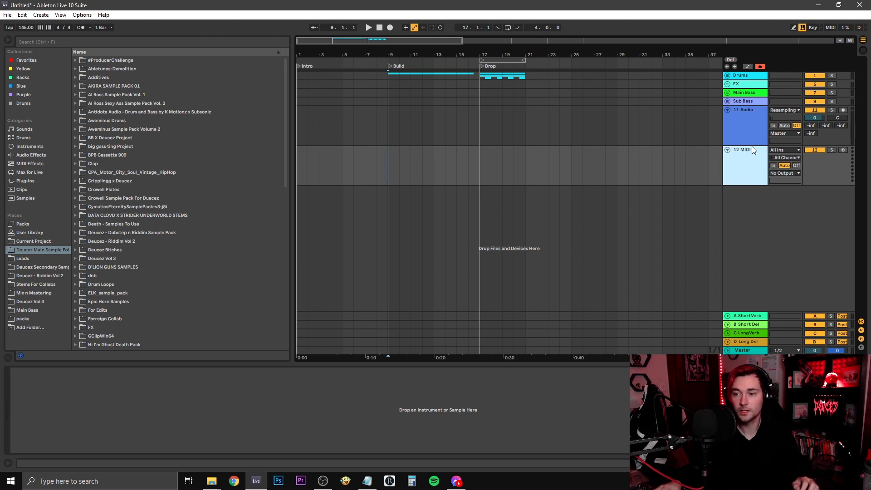
Insert three more MIDI tracks below the 12 MIDI track.
click(750, 172)
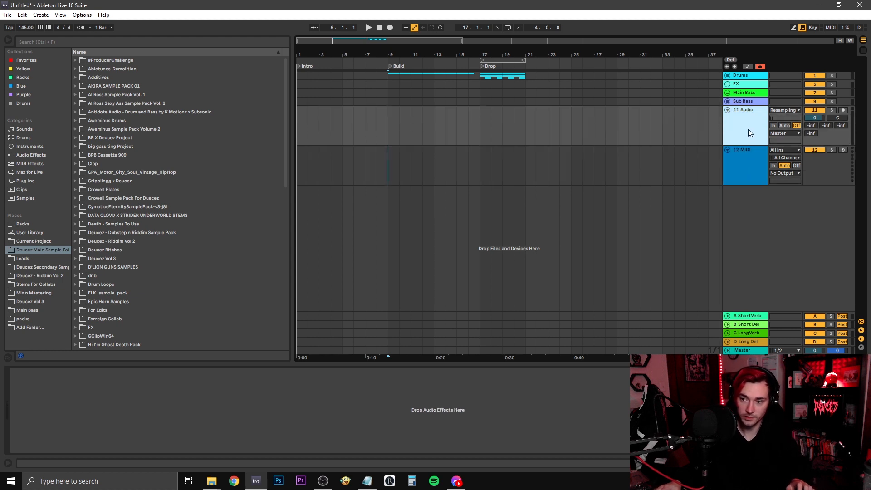
click(735, 165)
click(741, 132)
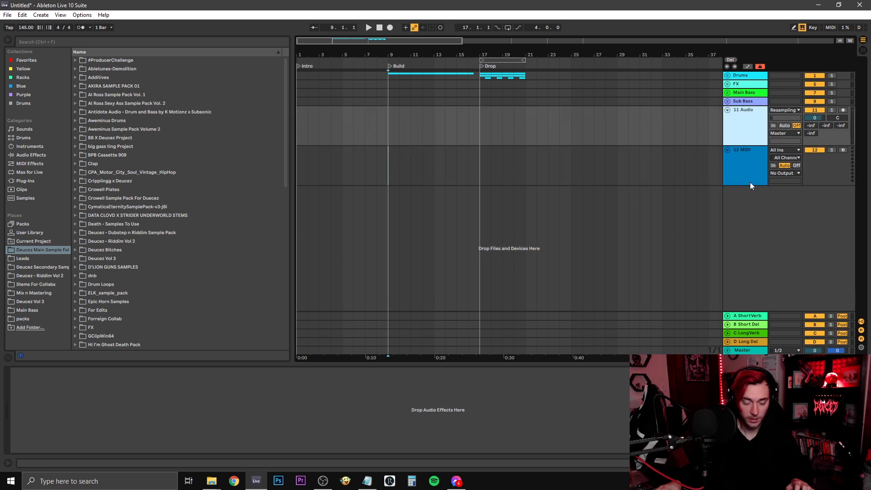
click(746, 166)
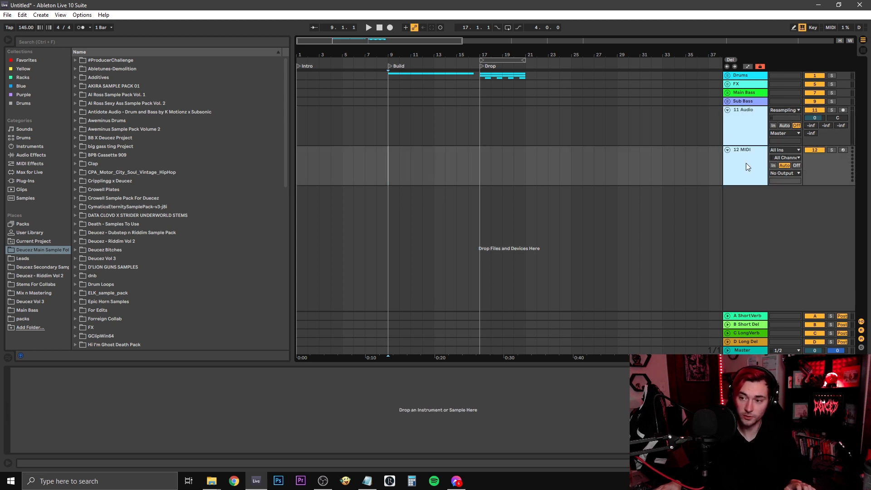
click(741, 180)
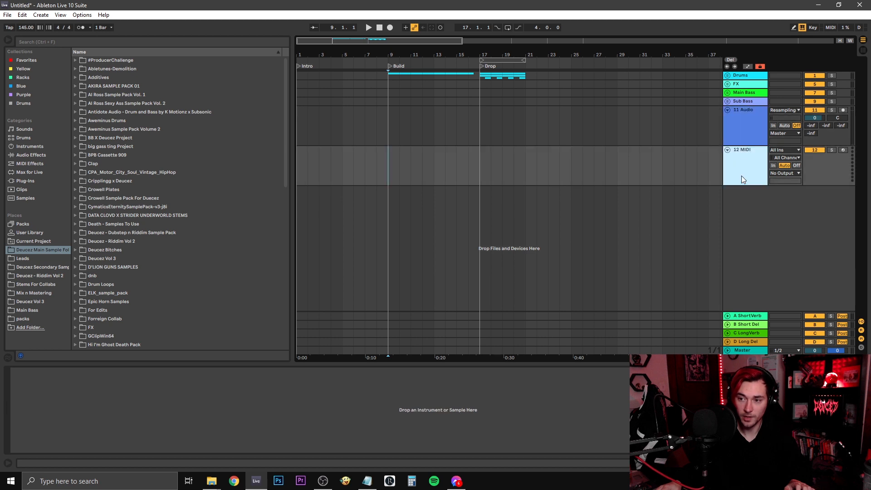
key(ctrl+shift+t)
key(ctrl+shift+t)
key(ctrl+shift+t)
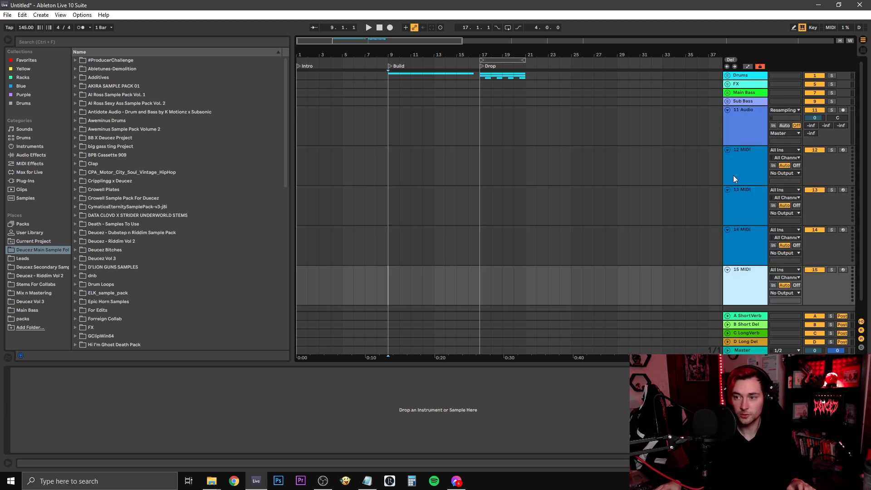
Group the new audio track with the four MIDI tracks, and undo the grouping.
click(743, 123)
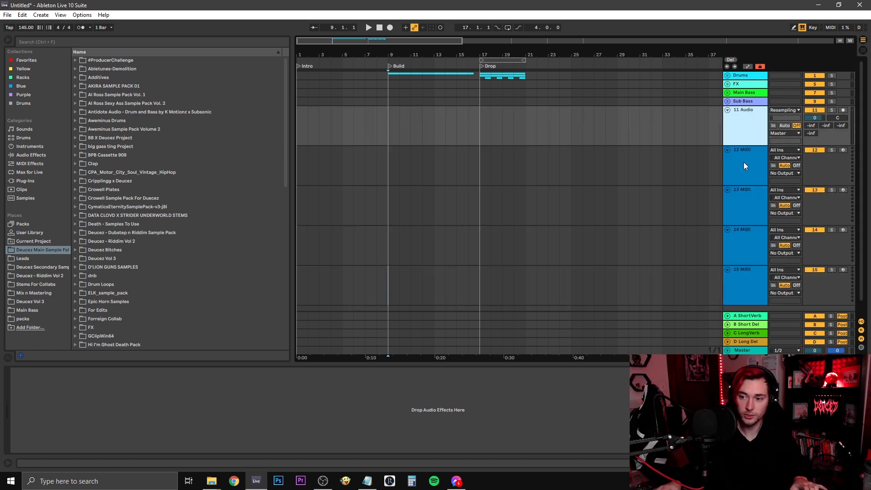
shift+click(747, 279)
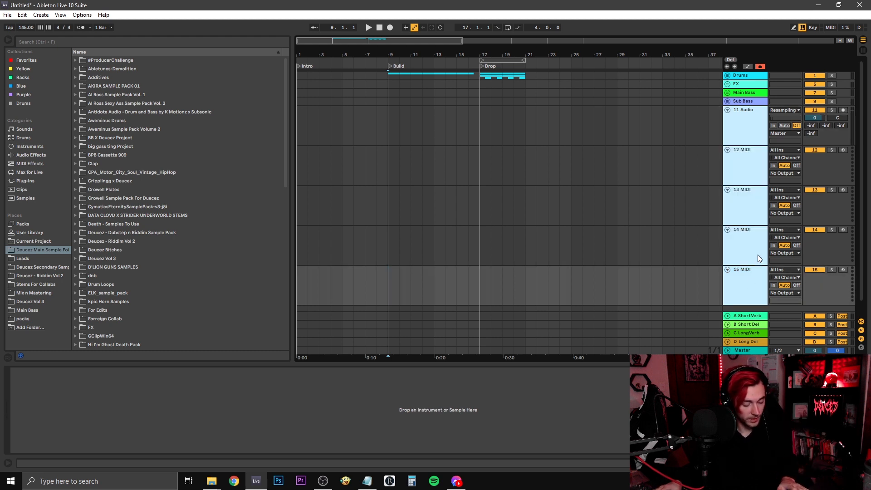
key(ctrl+g)
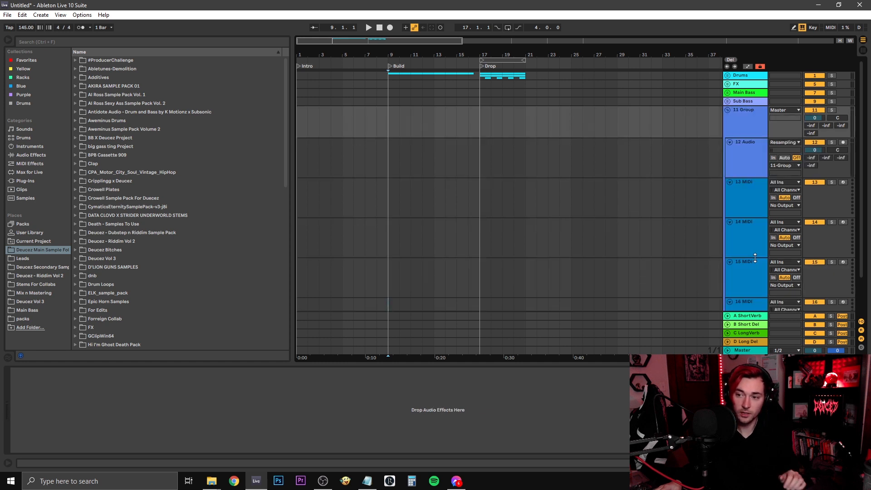
key(ctrl+z)
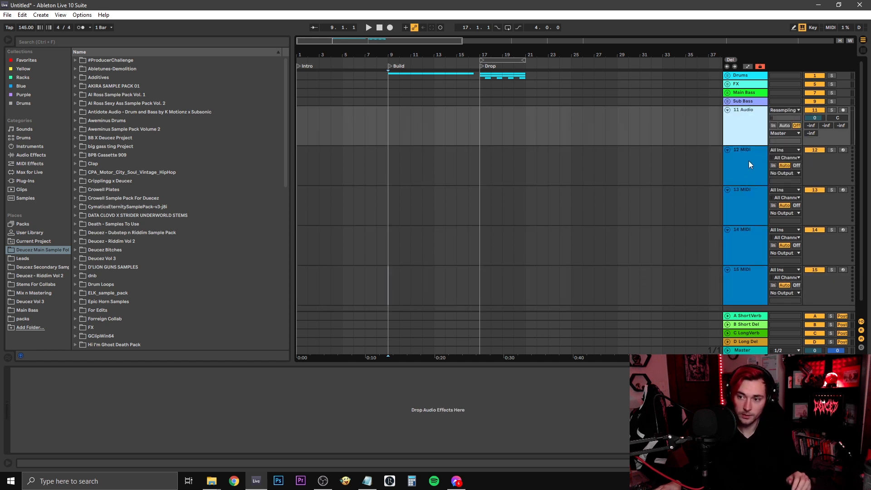
Select the new audio track and all four MIDI tracks again and combine them into one track group.
scroll(748, 140, down, 1)
shift+click(742, 260)
scroll(731, 249, up, 1)
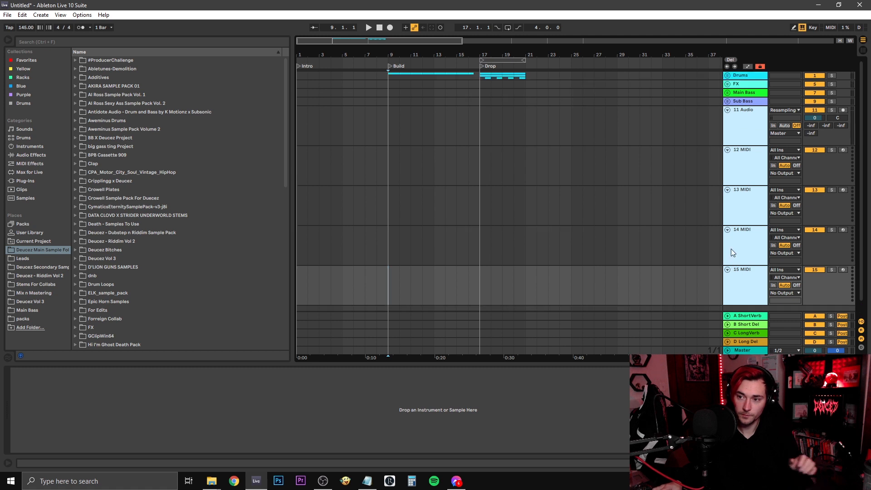
right_click(742, 136)
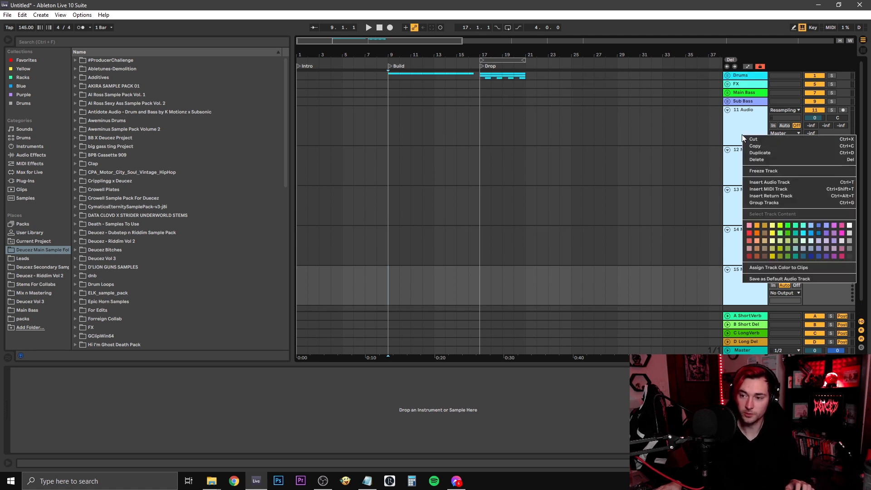
click(761, 202)
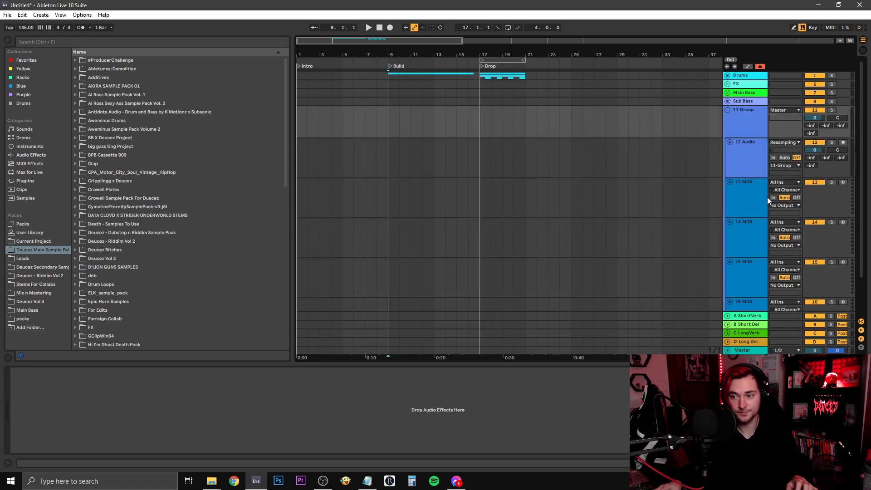
Fold and unfold the new track group below Sub Bass, and delete it with all its tracks.
click(728, 110)
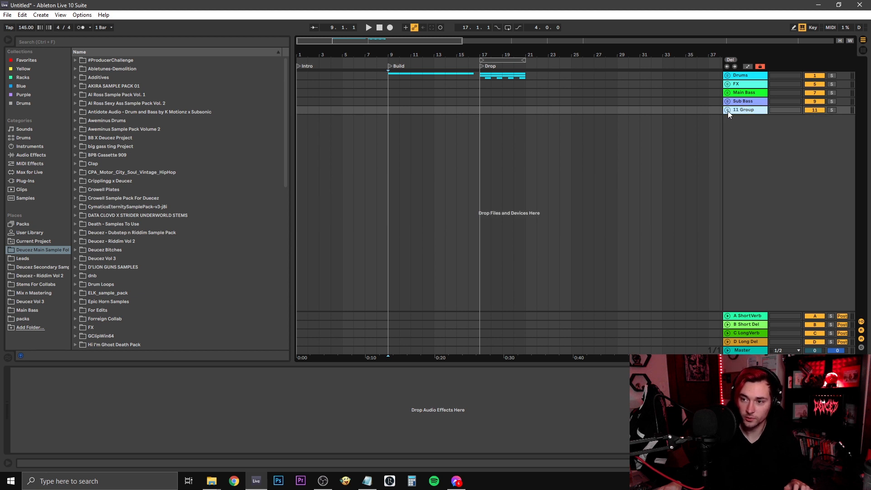
click(728, 110)
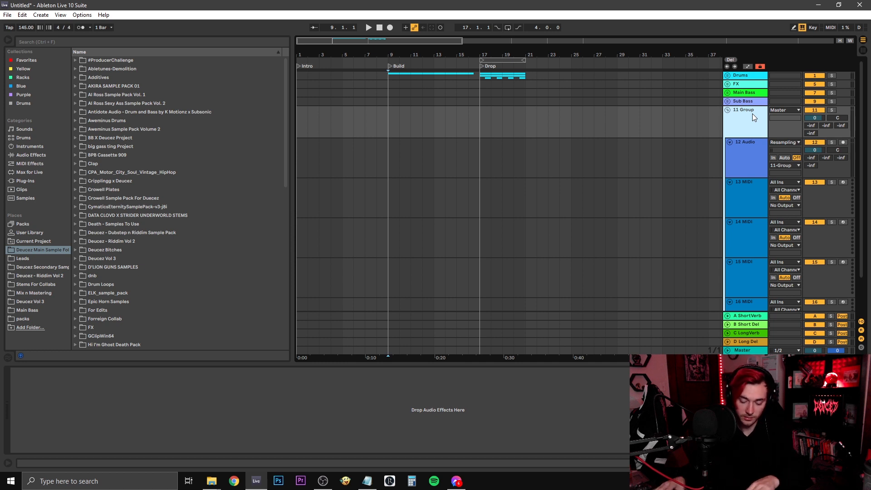
key(Delete)
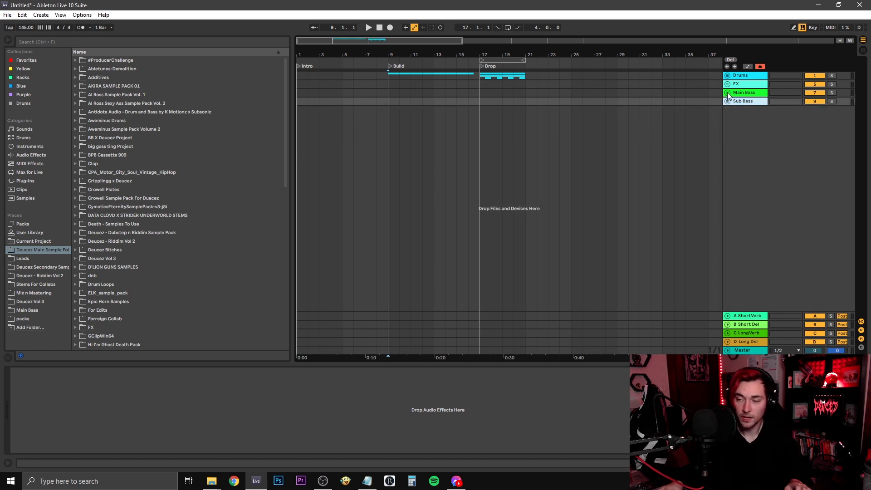
Unfold the Main Bass group and view the initialized Serum instrument on its track, closing the plug-in window when done.
click(727, 93)
click(749, 103)
click(747, 140)
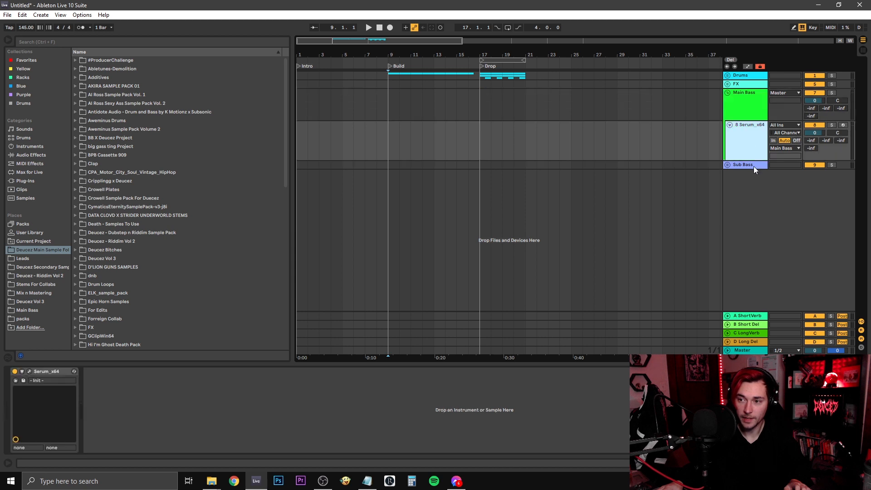
click(29, 371)
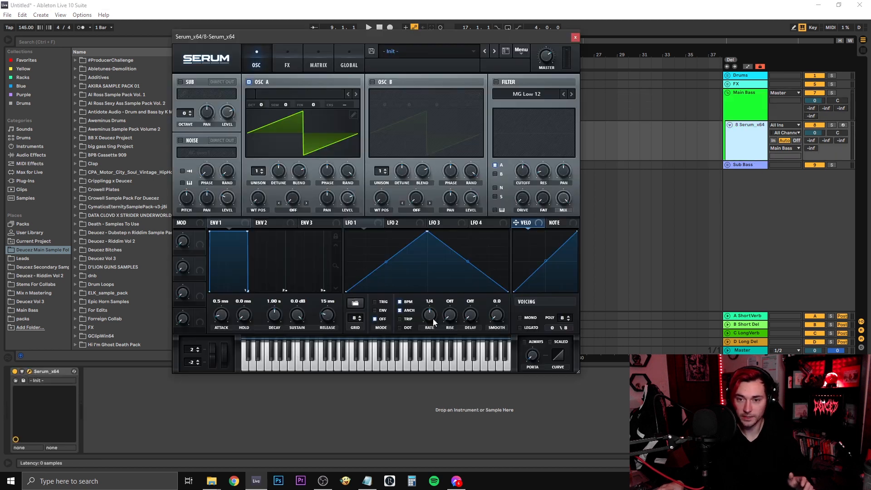
click(574, 38)
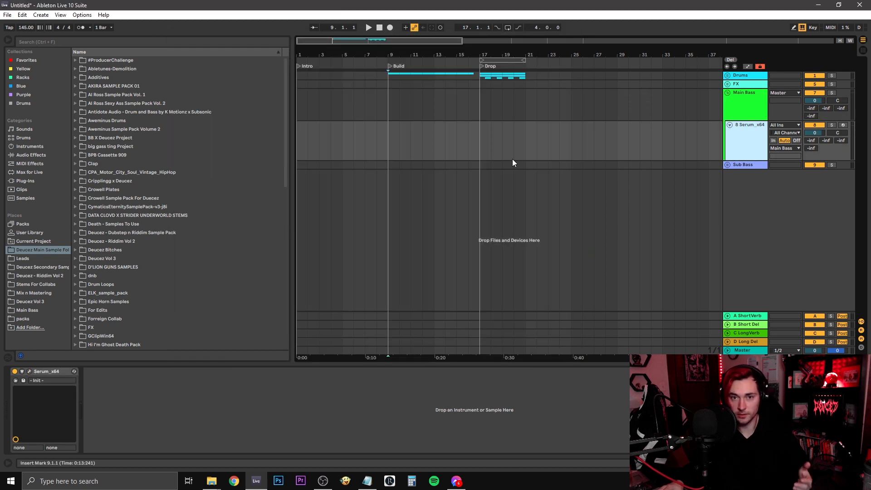
Unfold the Sub Bass group and turn off band 1 of the EQ Eight on its Serum track.
click(727, 164)
click(746, 207)
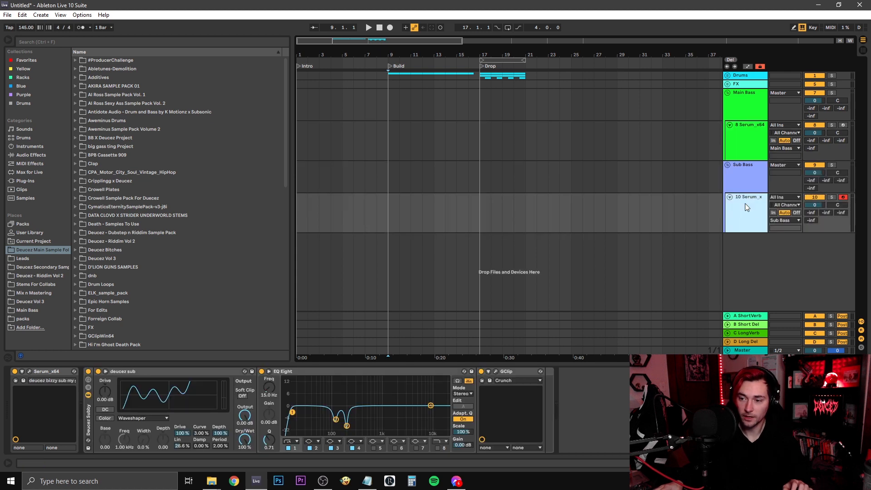
click(749, 177)
click(755, 205)
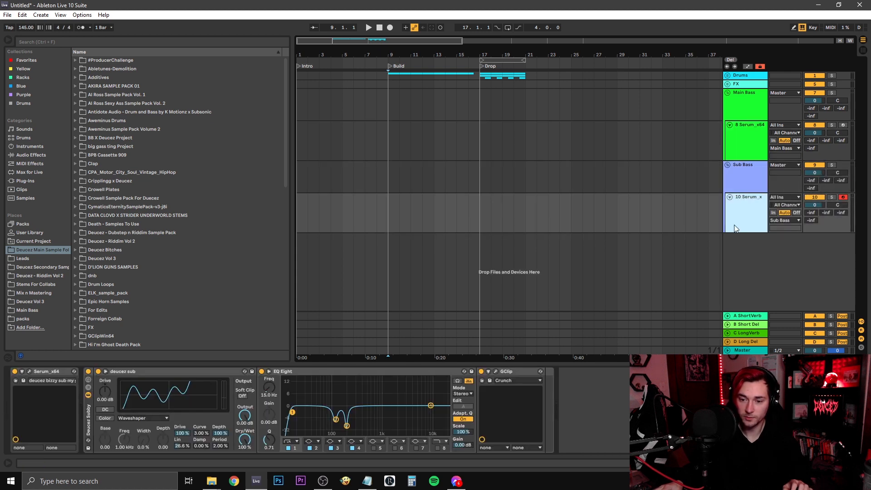
click(288, 448)
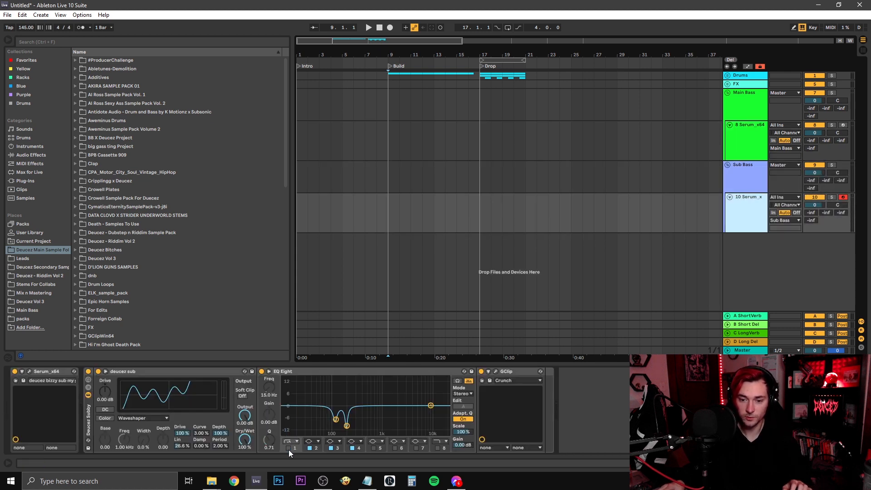
Toggle band 1 of the Sub Bass track's EQ Eight on and off repeatedly to compare the low cut, leaving it off.
click(288, 447)
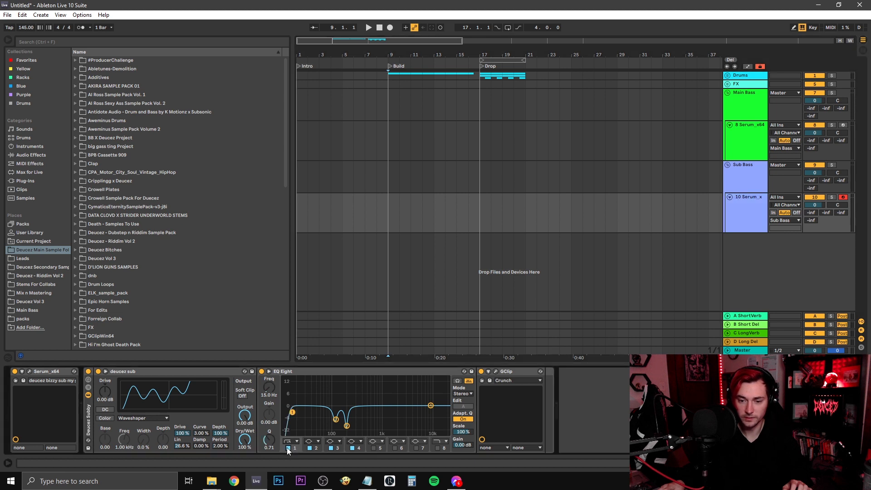
click(288, 447)
click(287, 448)
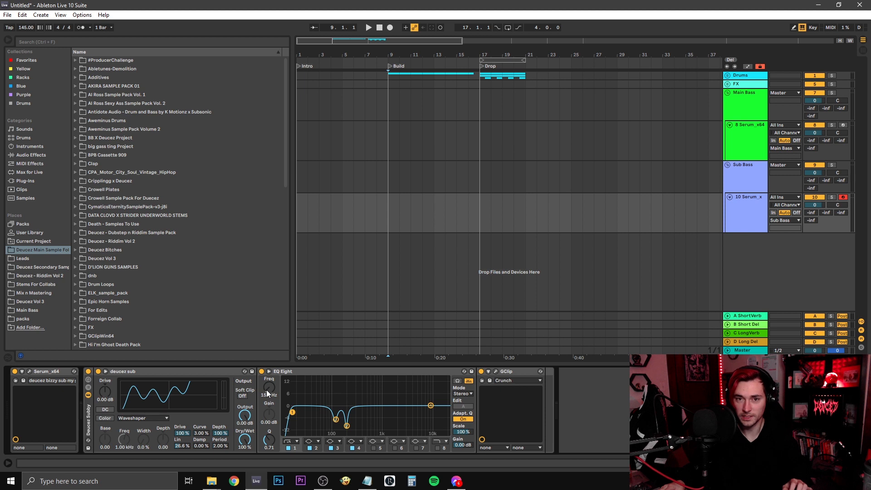
click(288, 448)
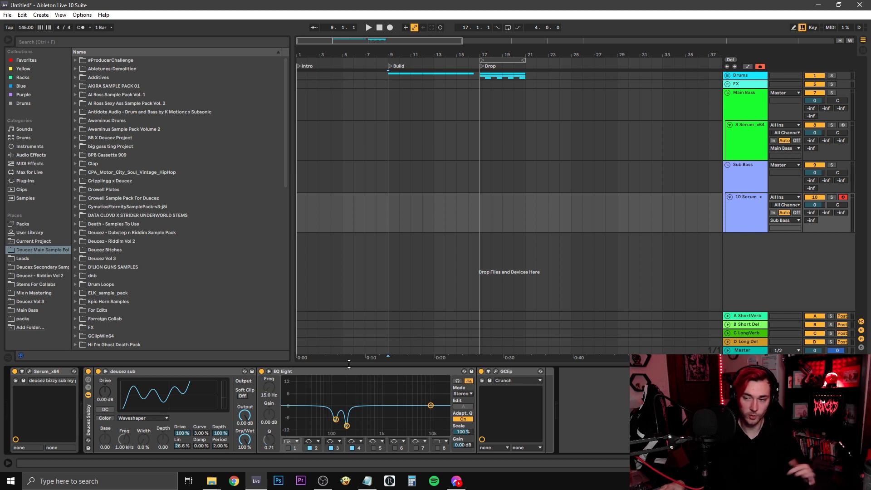
click(288, 448)
click(288, 447)
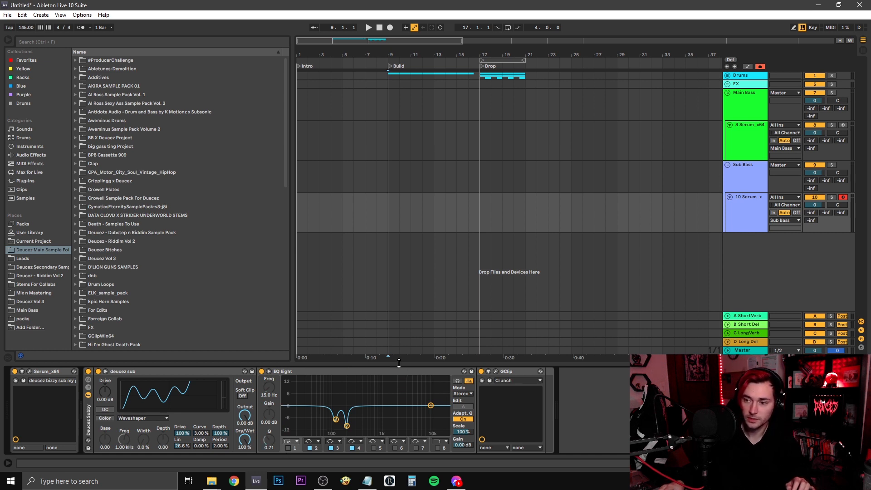
View the EQ Eight curve in its enlarged display, closing it and hiding the device view when done.
double_click(355, 382)
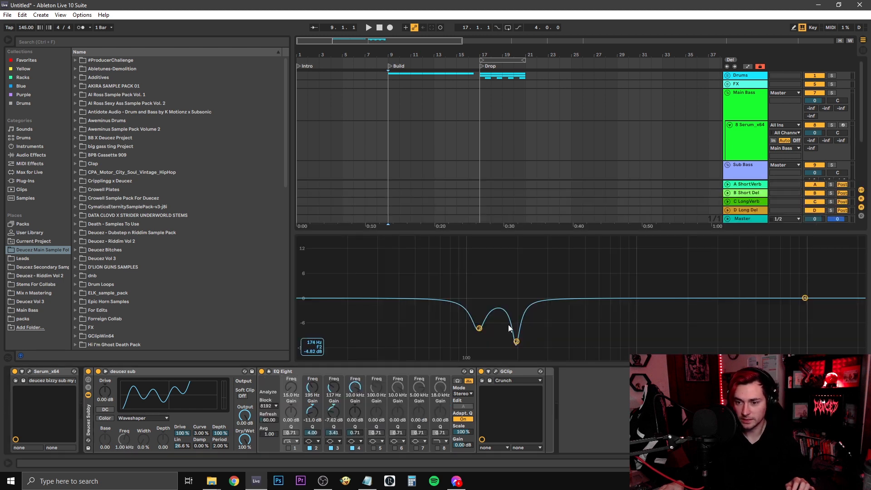
double_click(516, 272)
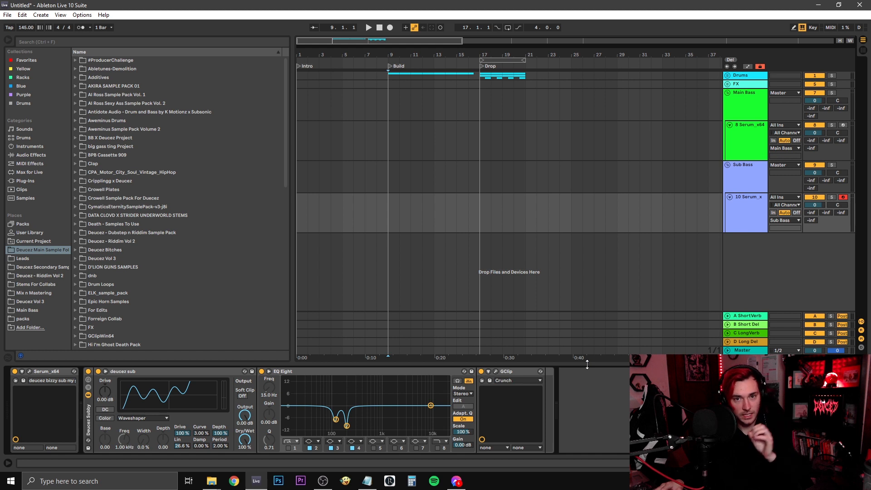
drag(587, 365, 588, 368)
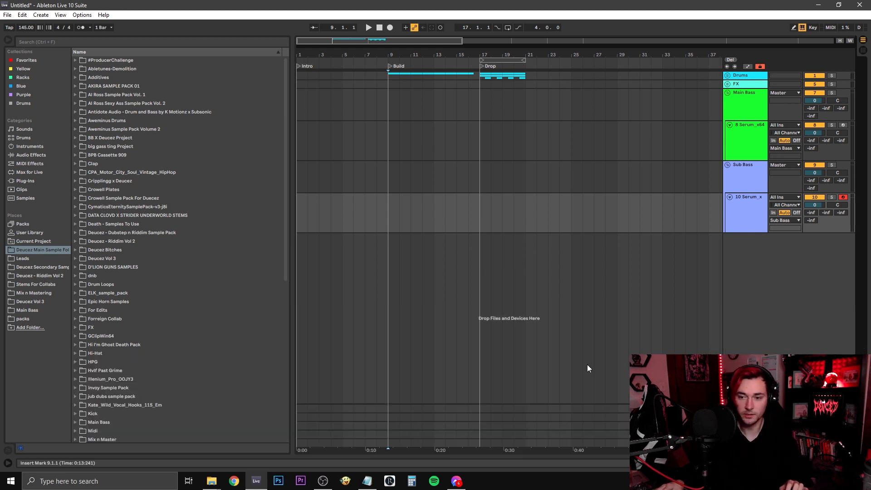
Unfold the FX and Drums groups and view the song-section locators across the whole arrangement.
click(727, 84)
click(727, 74)
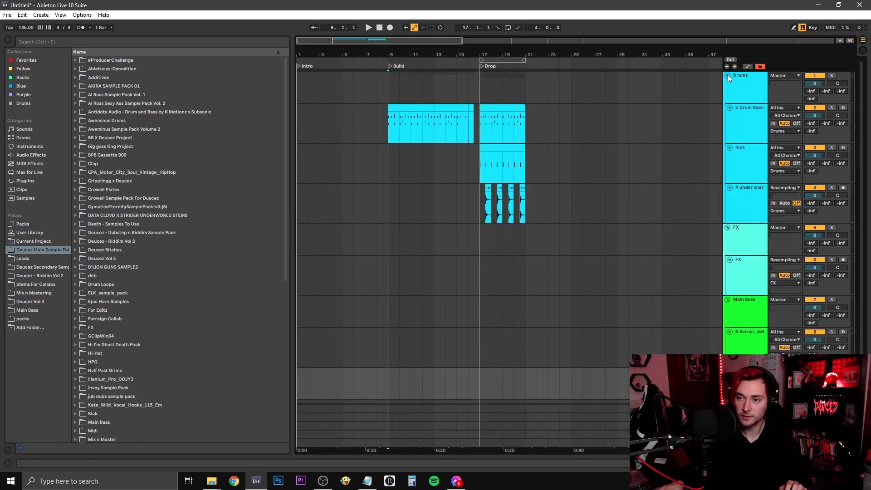
drag(434, 66, 348, 89)
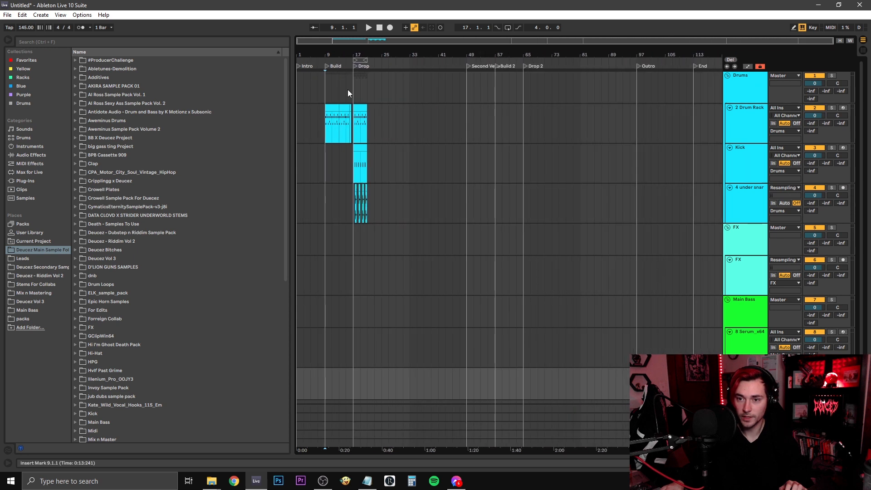
click(324, 68)
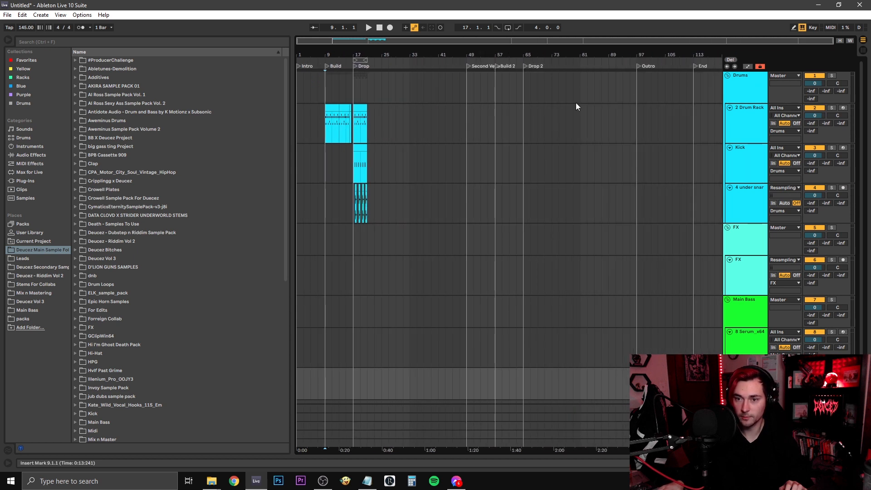
Add a locator at bar 25 and move it to bar 37.
right_click(384, 63)
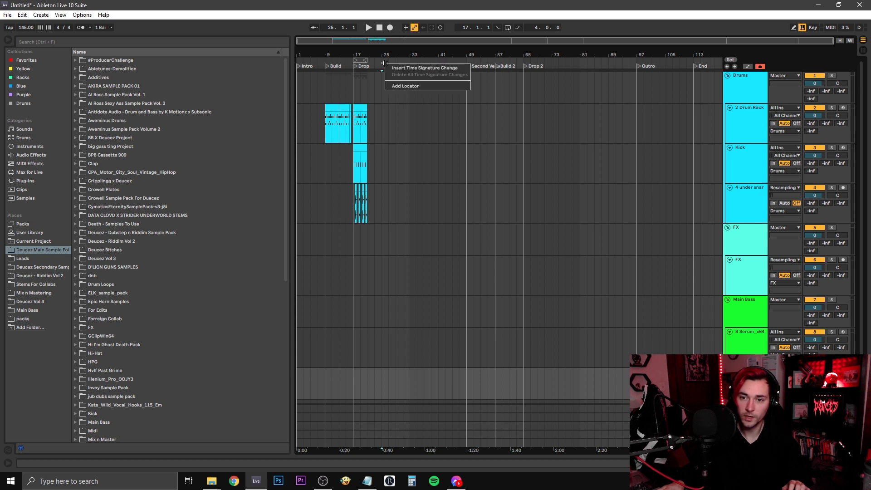
click(400, 85)
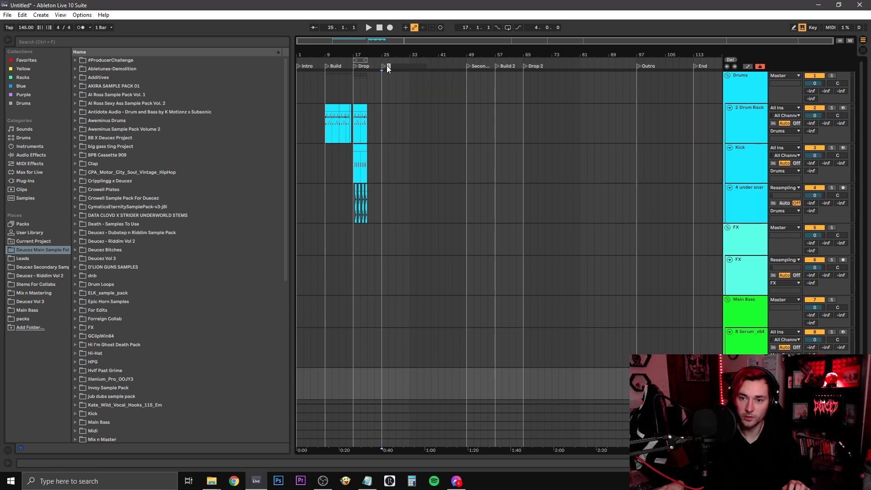
drag(383, 64, 426, 66)
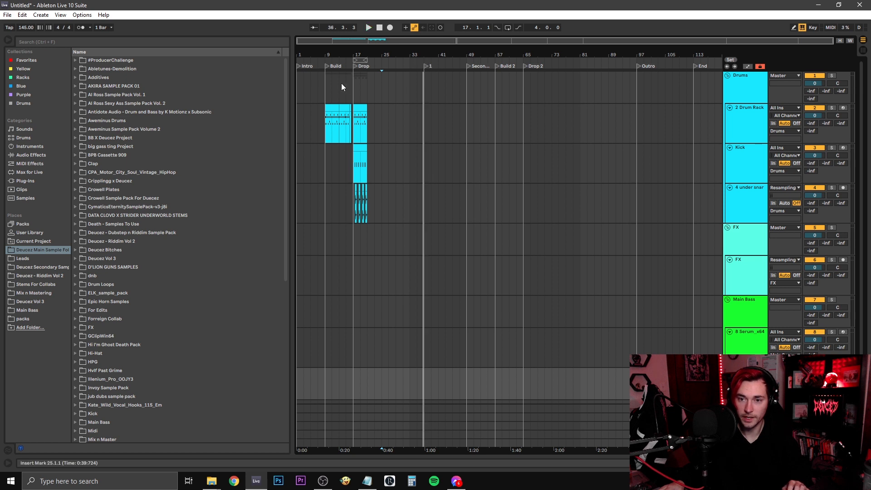
Play the arrangement from bar 9, jump playback to locator 1, and stop it.
click(325, 83)
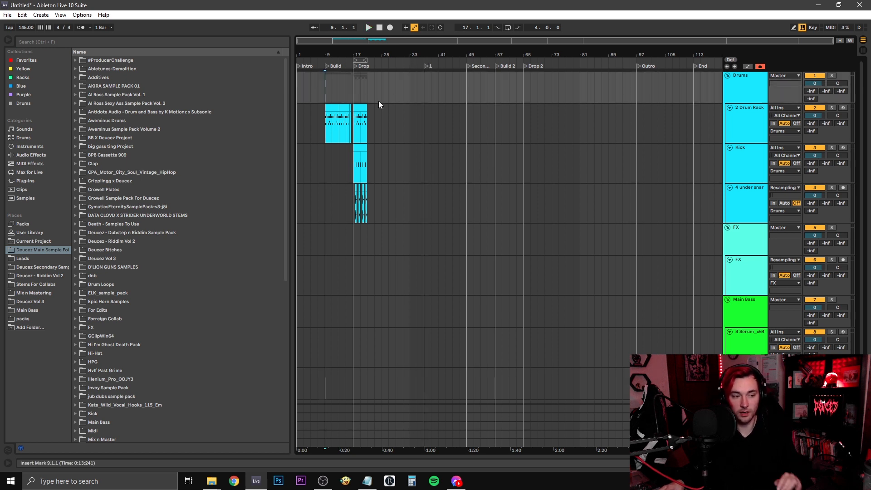
key(space)
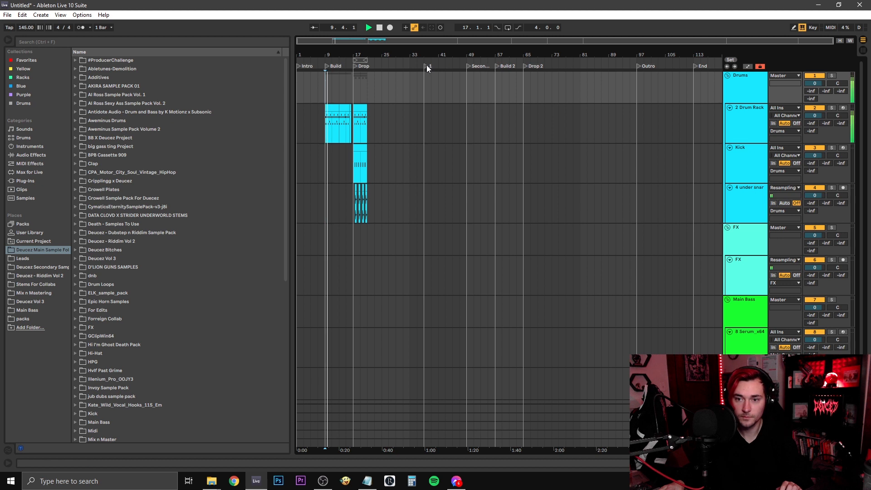
click(426, 66)
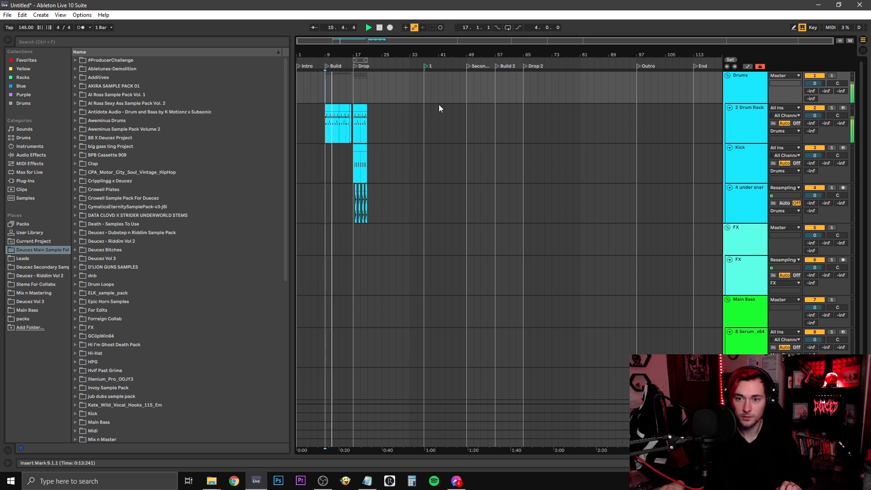
key(space)
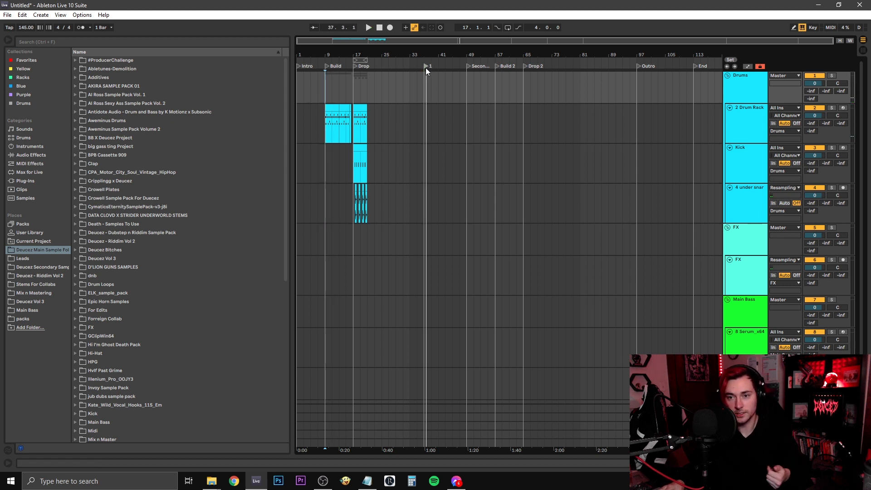
View the global quantization options, keep 1 Bar, and place the insert marker at bar 9 on the Drum Rack track.
click(109, 28)
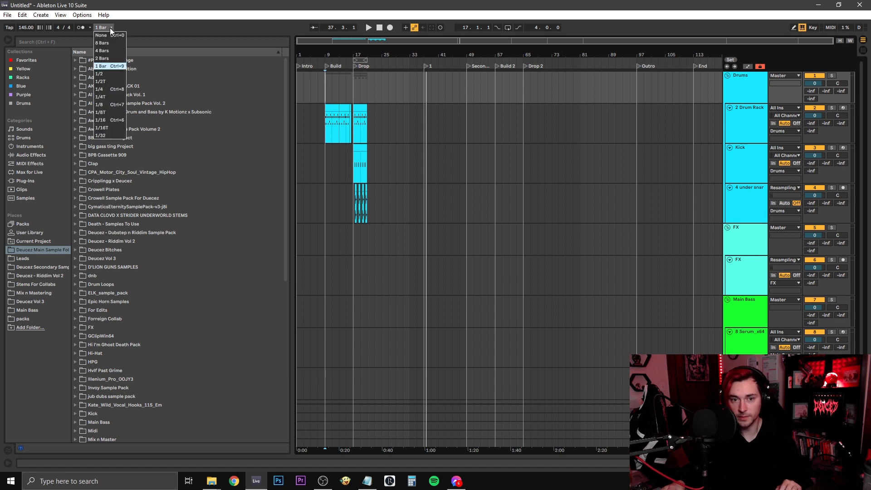
click(113, 69)
click(326, 119)
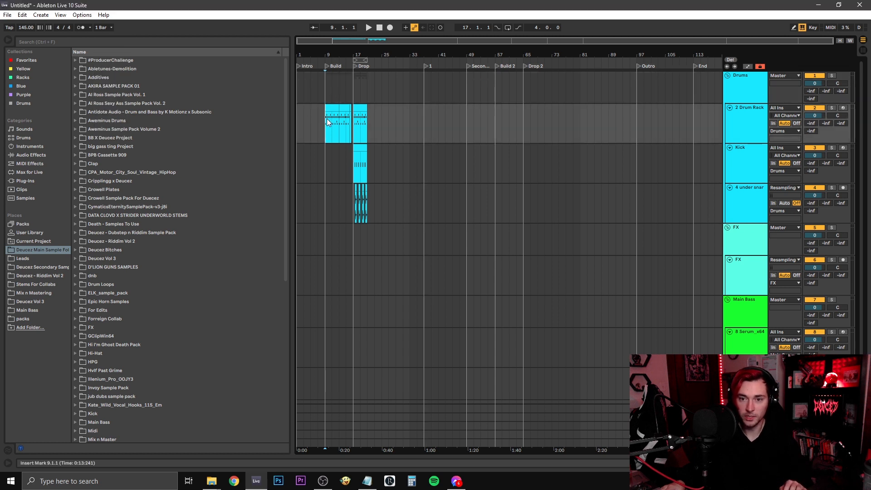
Delete locator 1 at bar 37.
click(424, 66)
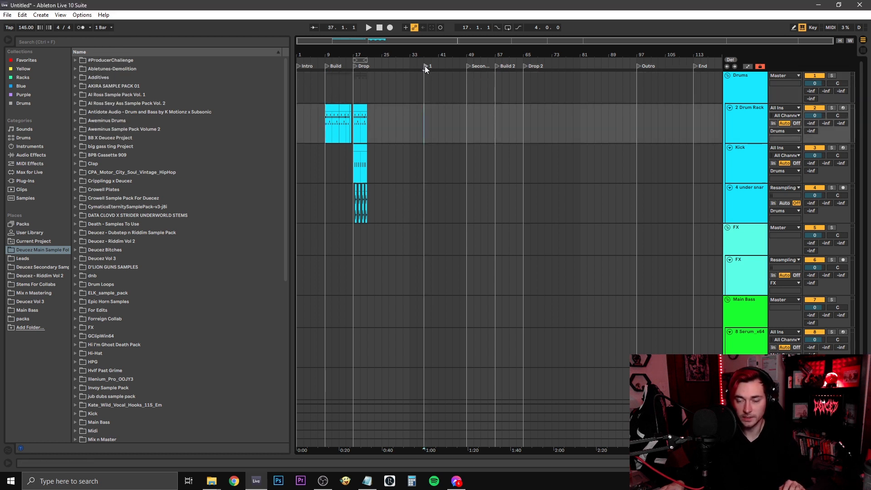
right_click(426, 67)
click(434, 72)
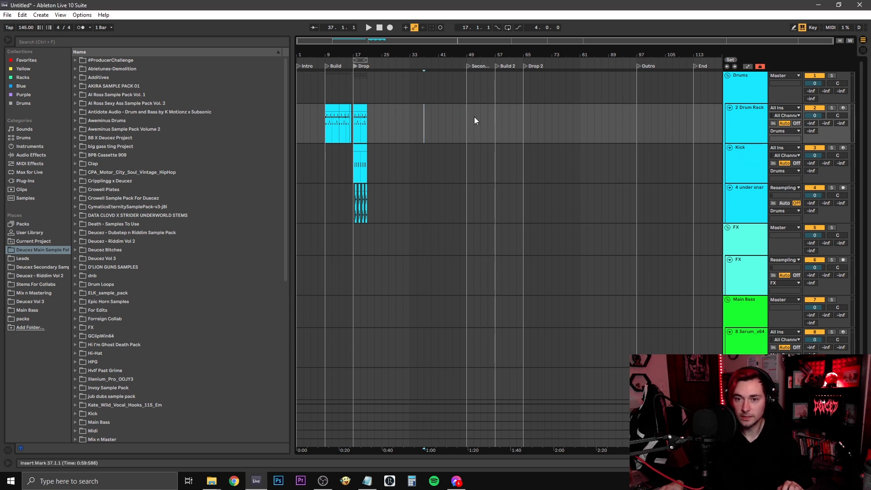
Highlight the intro from bar 1 to 9 on the Drums group, and the intro plus build up to bar 17.
click(350, 92)
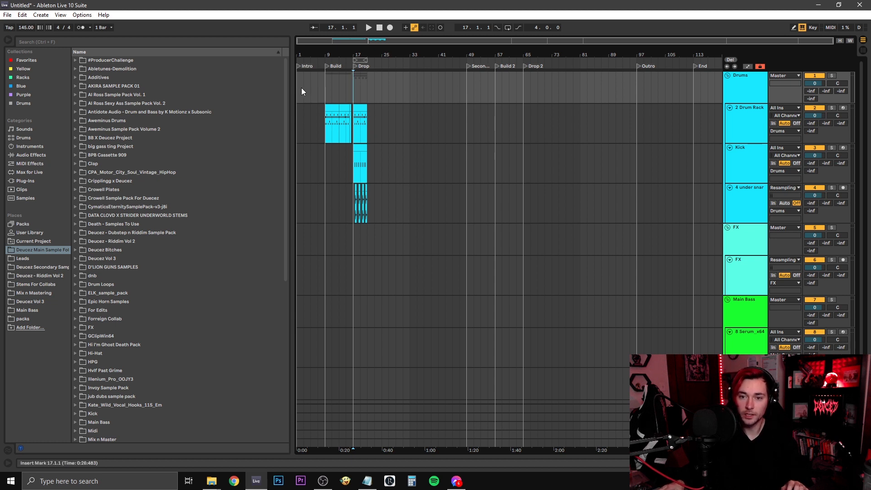
drag(301, 89, 322, 88)
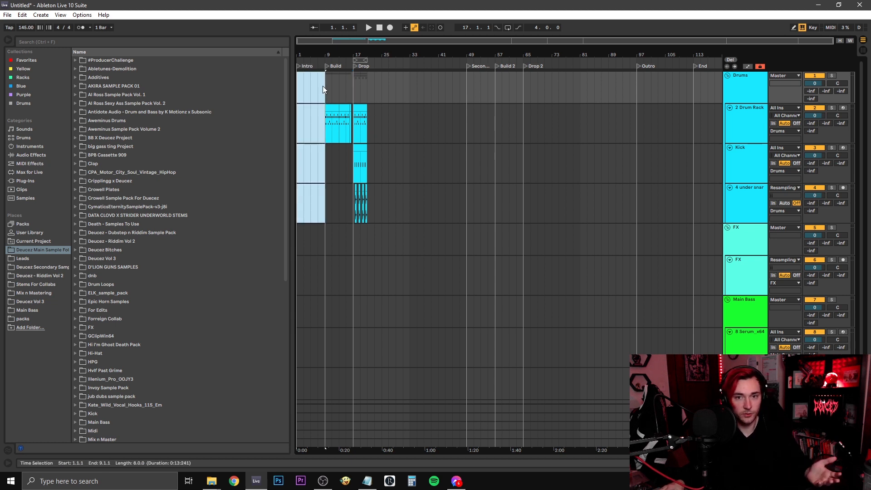
click(325, 91)
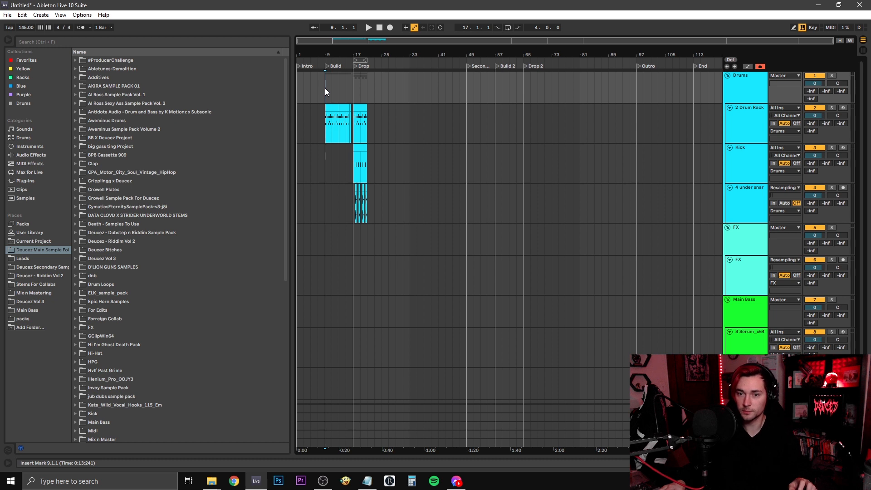
drag(353, 87, 298, 84)
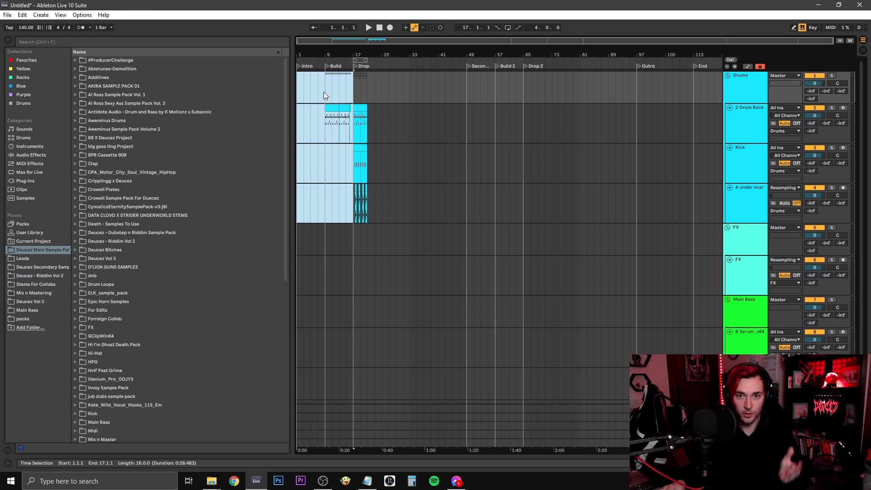
Highlight the drop from bar 17 to 33 on the Drums group, and its full length up to bar 49.
drag(356, 89, 407, 96)
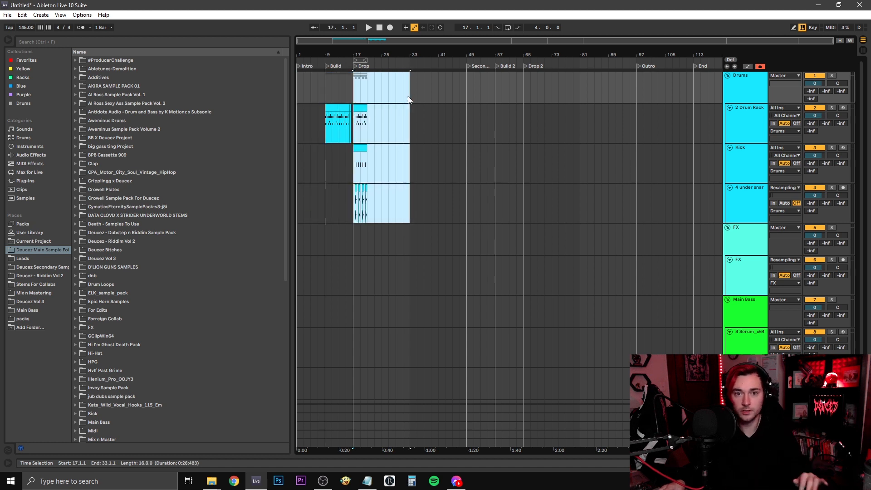
click(361, 93)
drag(362, 93, 460, 200)
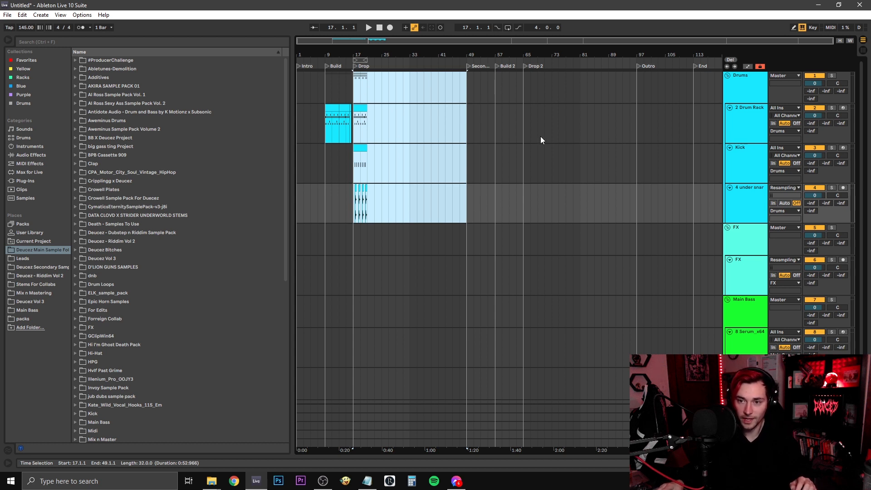
Highlight the build section from bar 9 to 17 across the Drums group for a closer look.
click(332, 88)
mouse_move(325, 85)
mouse_down()
mouse_move(352, 93)
mouse_move(323, 87)
mouse_up()
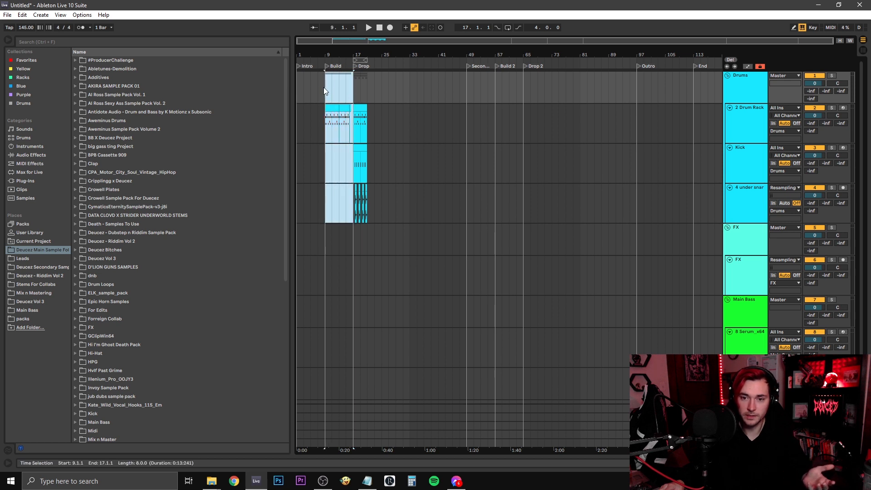
drag(332, 55, 407, 55)
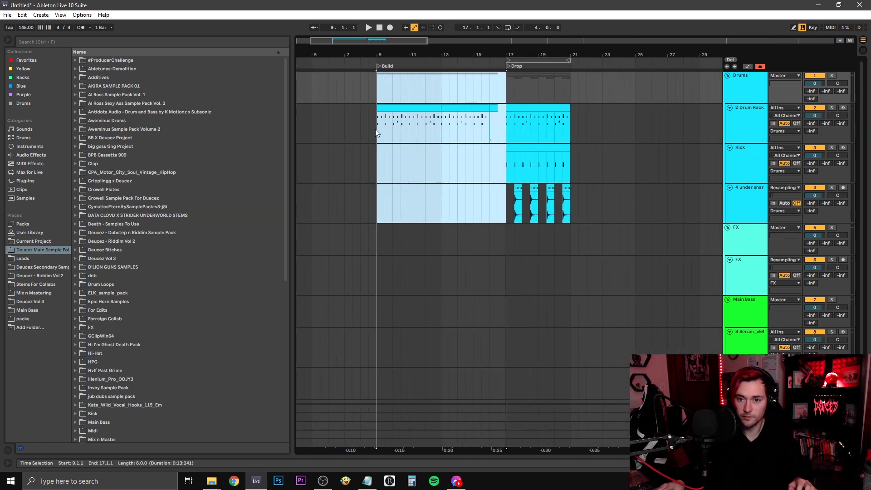
Highlight the last bars of the build before the drop on the Drum Rack track, clearing the selection when done.
drag(376, 129, 502, 129)
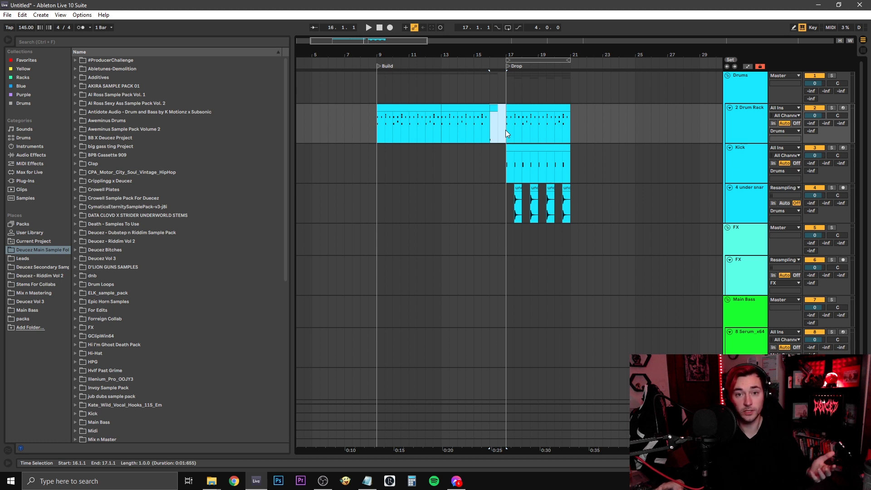
drag(501, 57, 436, 119)
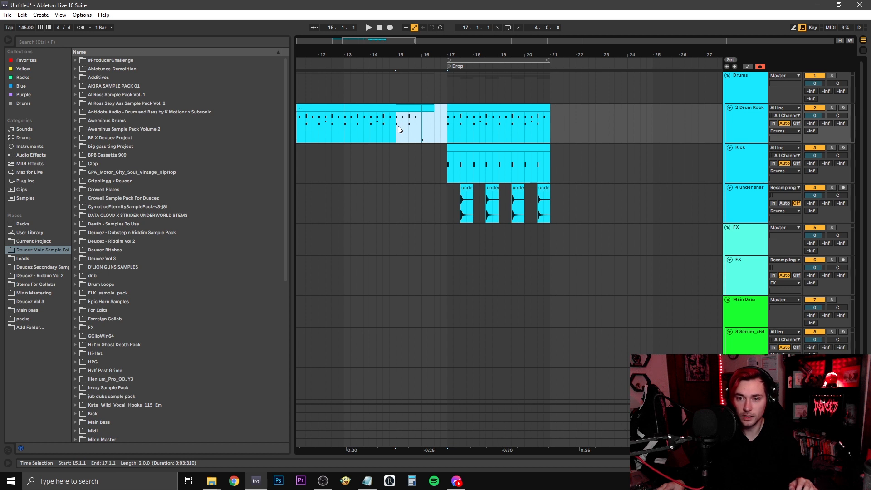
drag(422, 56, 390, 9)
click(374, 131)
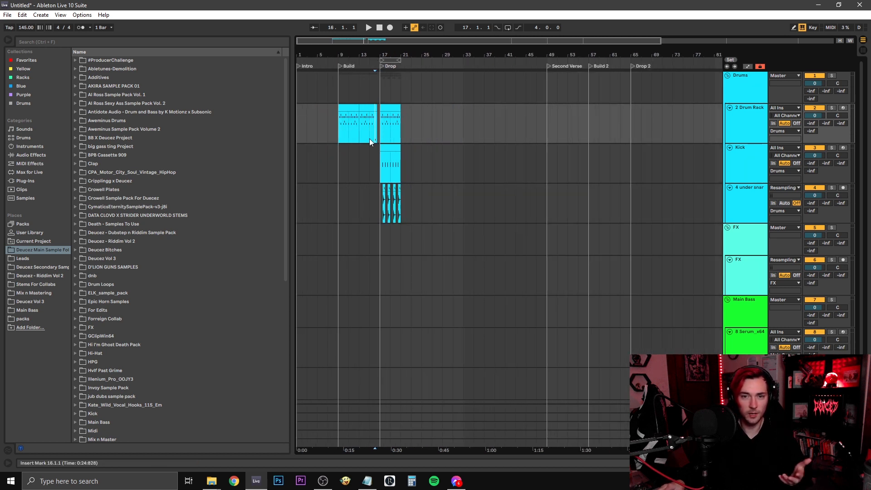
Highlight the build from bar 9 to 17 on the Drum Rack track, and the range from bar 49 to 67.
drag(380, 55, 353, 28)
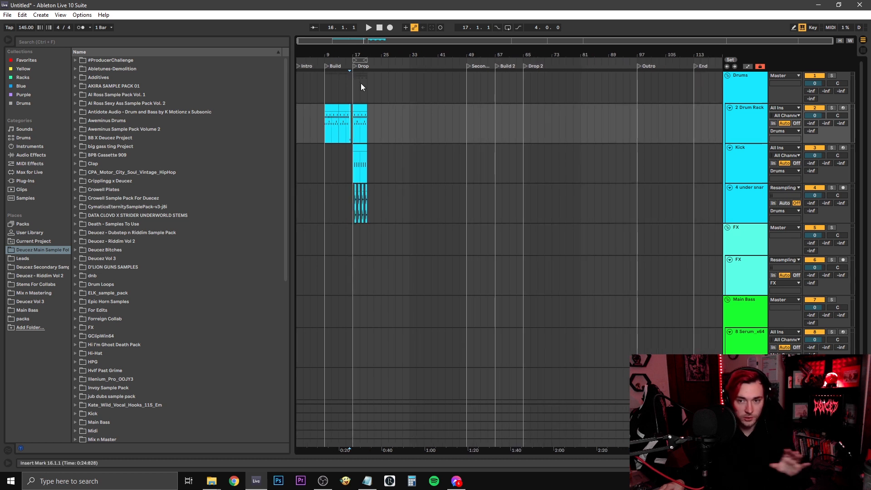
drag(351, 127, 322, 123)
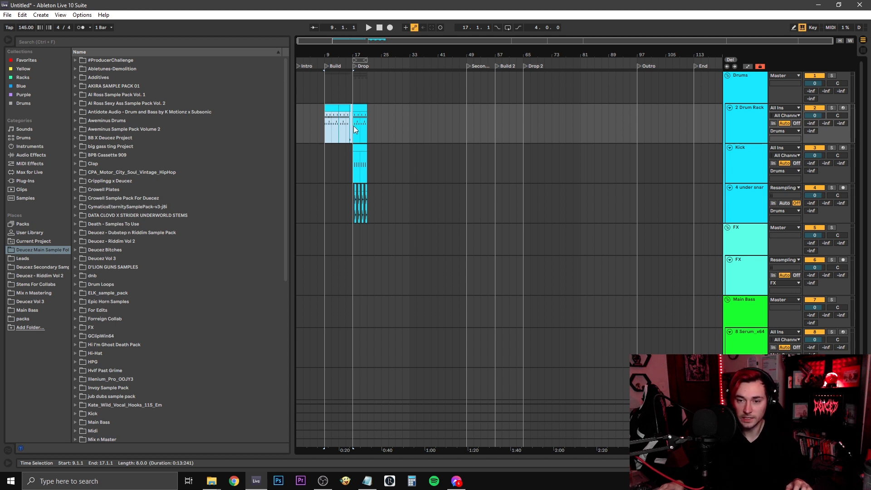
drag(353, 126, 532, 120)
click(467, 130)
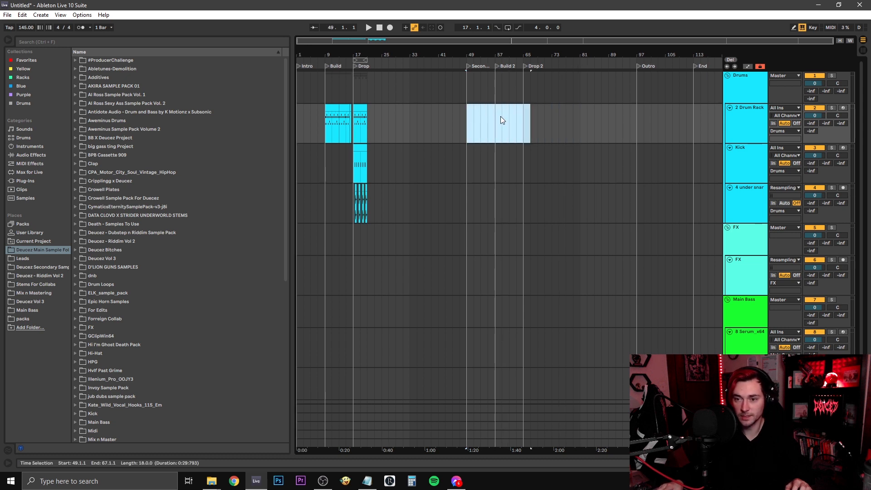
Highlight the Second Verse from bar 49 to 57 and Build 2 from bar 57 to 65 on the Drum Rack track.
click(495, 129)
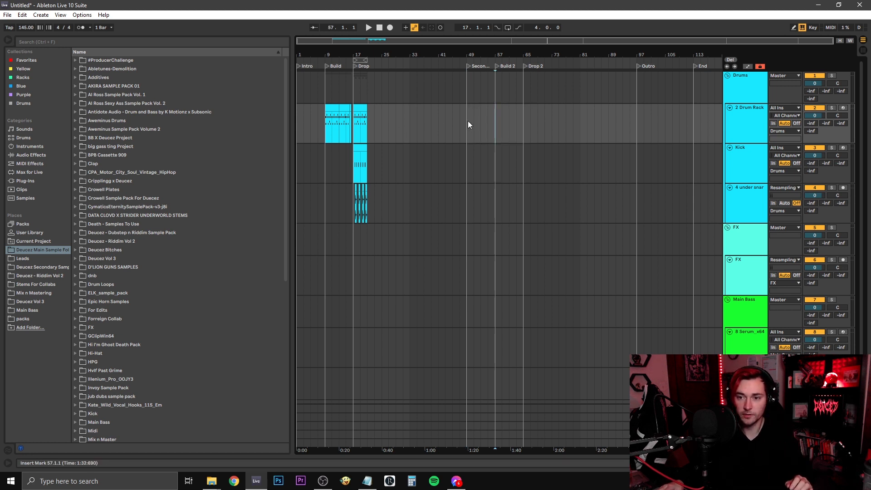
drag(467, 121, 497, 129)
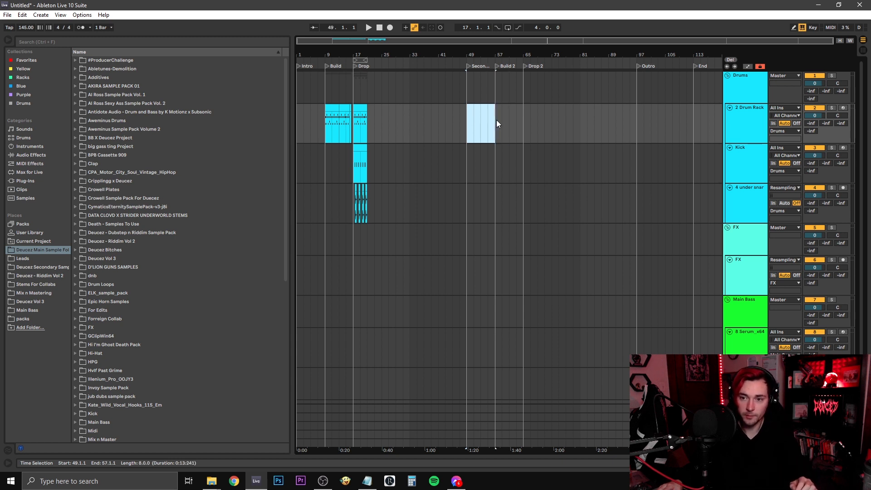
drag(497, 57, 426, 119)
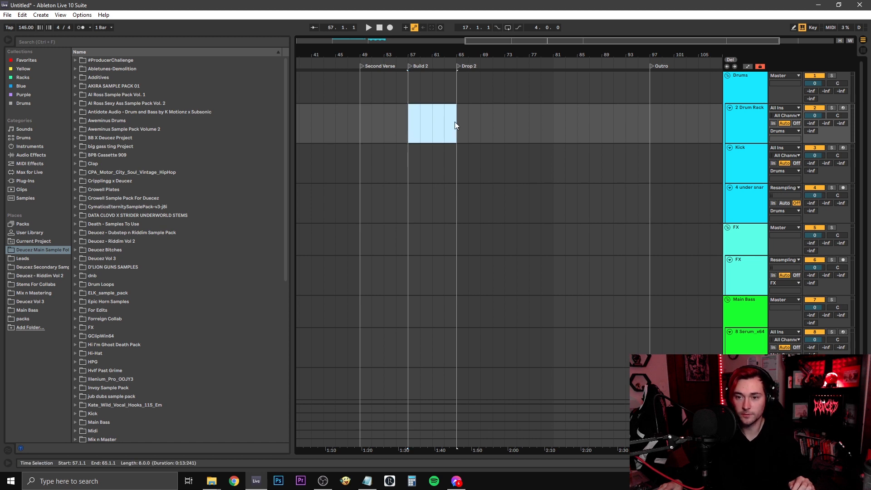
drag(475, 51, 411, 51)
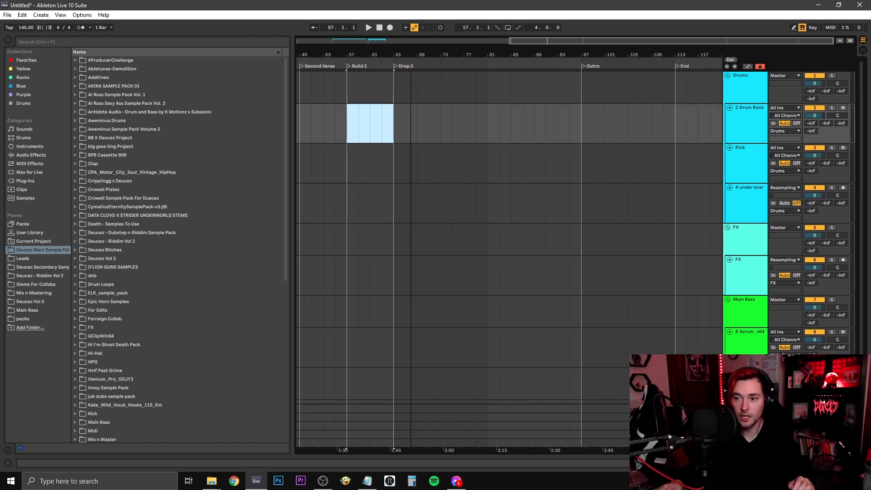
Highlight Drop 2 from bar 65 to 97 on the Drum Rack track, and the end of the outro from bar 105 to 113.
click(385, 120)
drag(391, 120, 581, 129)
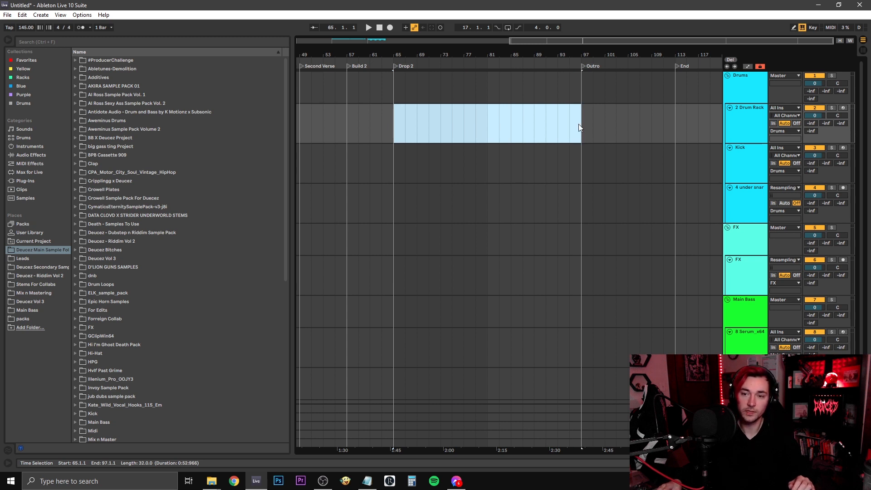
mouse_move(594, 57)
mouse_down()
mouse_move(581, 62)
mouse_move(607, 53)
mouse_up()
drag(594, 121, 684, 127)
drag(636, 115, 679, 123)
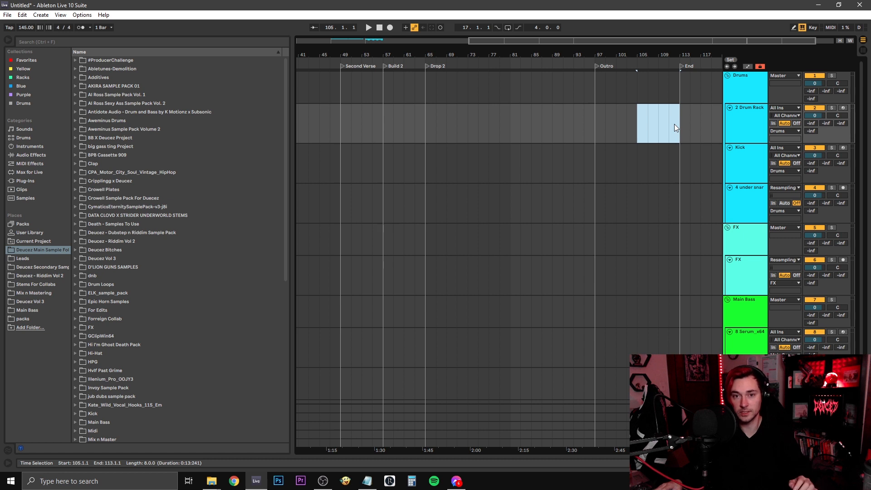
key(minus)
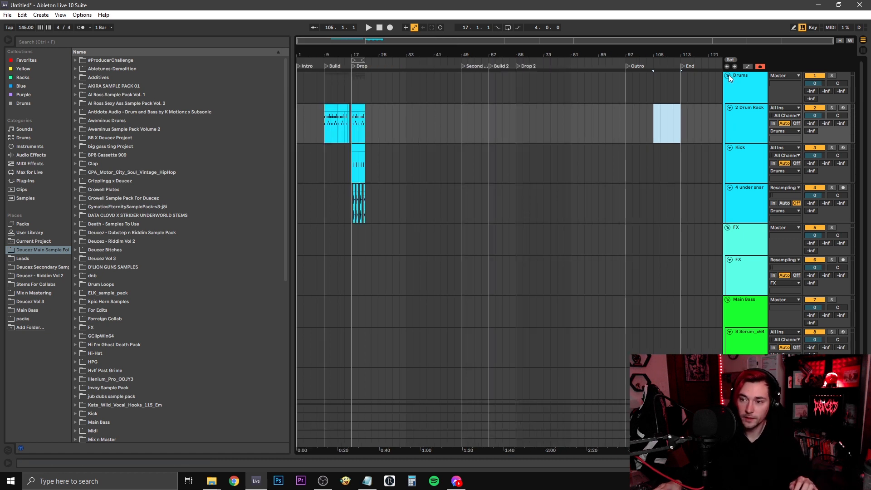
Fold the Drums, FX, Main Bass and Sub Bass groups.
click(727, 76)
click(727, 84)
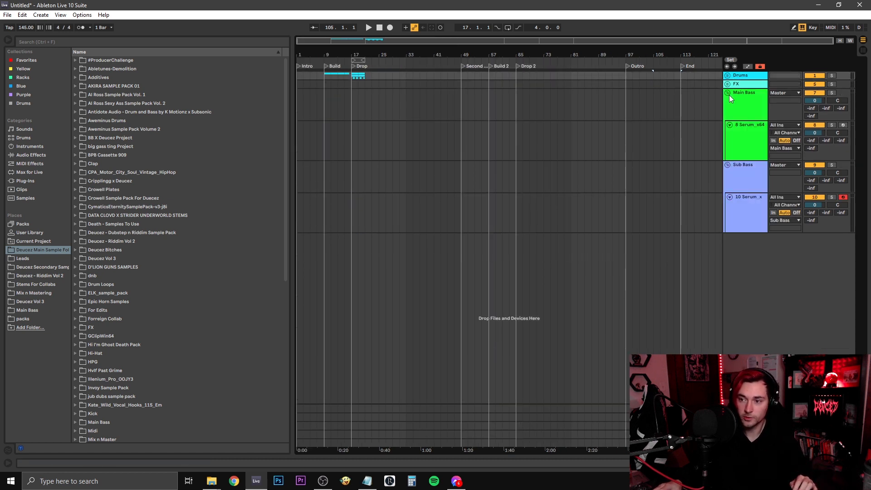
click(727, 93)
click(727, 101)
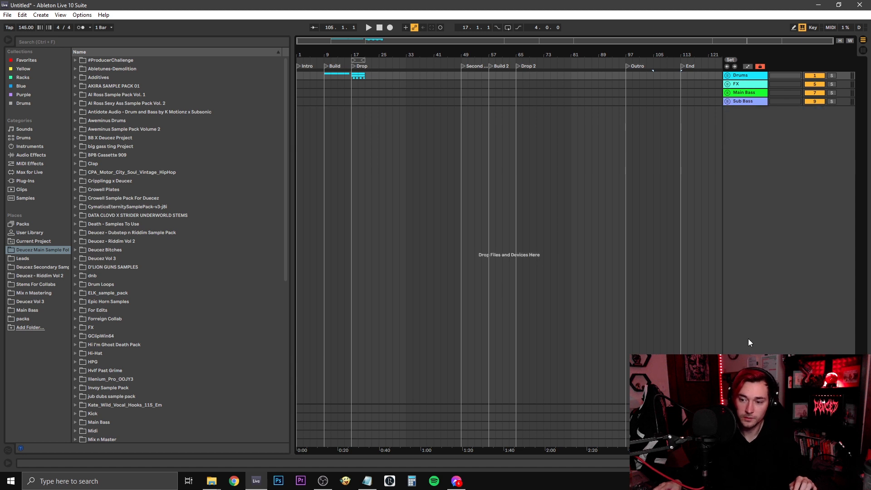
Unfold the four return tracks: ShortVerb, Short Del, LongVerb and Long Del.
click(727, 408)
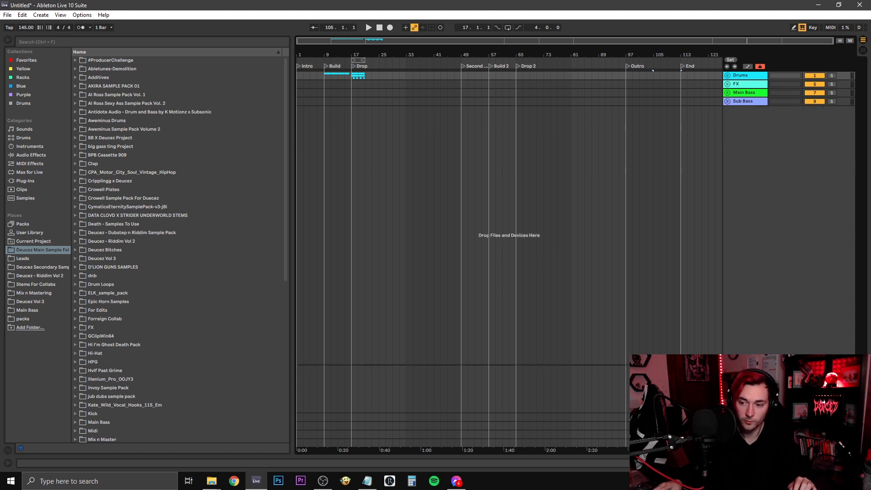
click(727, 416)
click(727, 425)
click(727, 433)
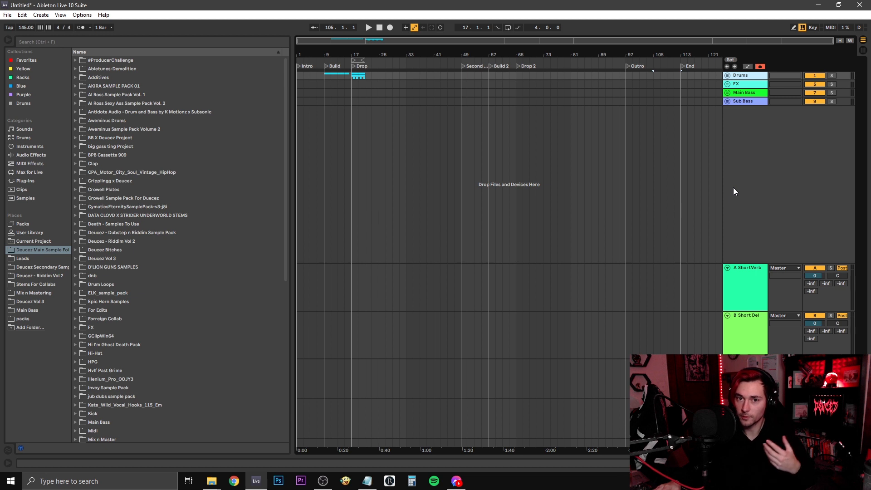
Unfold the Main Bass group, then solo its Serum track and show the track's devices.
click(727, 92)
click(748, 133)
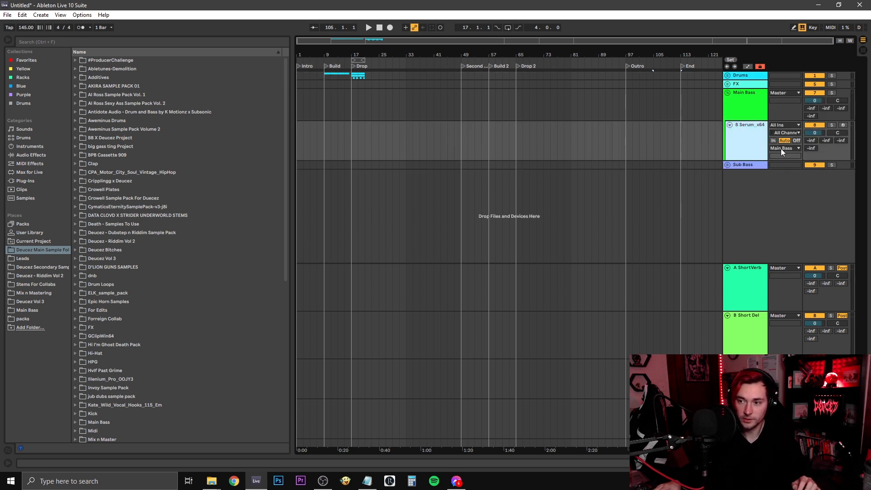
click(831, 125)
double_click(760, 135)
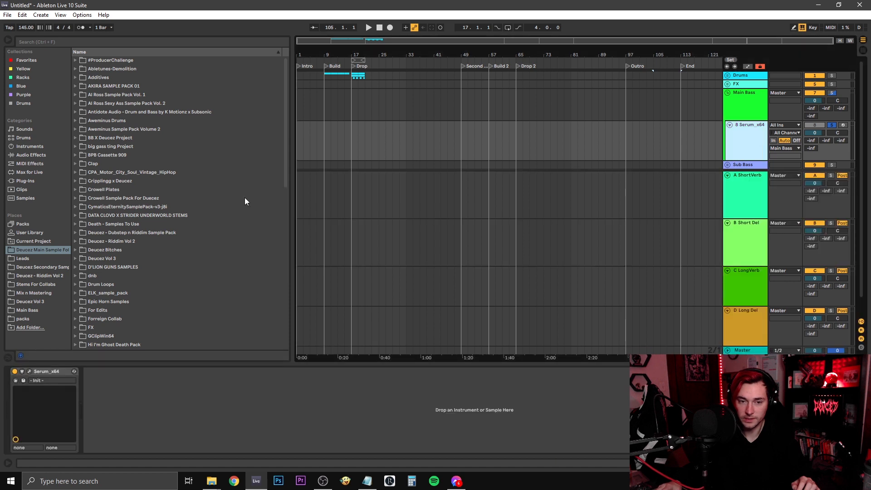
Add a Reverb after Serum on the Main Bass track, raising its high-cut frequency and setting the decay time to 1.65 s.
click(50, 155)
scroll(99, 306, down, 2)
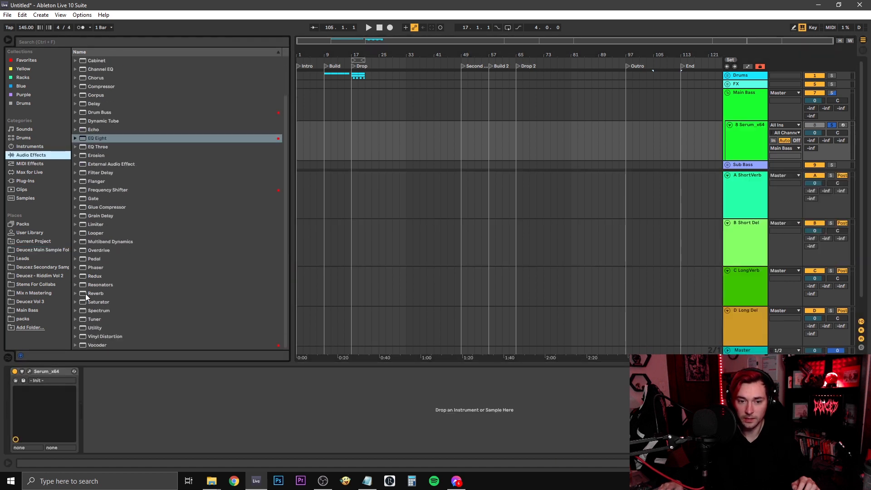
drag(86, 293, 198, 417)
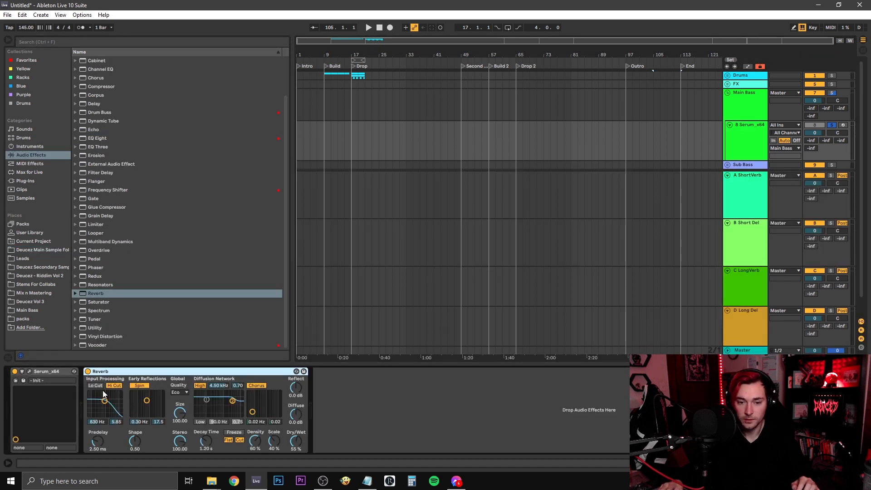
drag(109, 403, 120, 393)
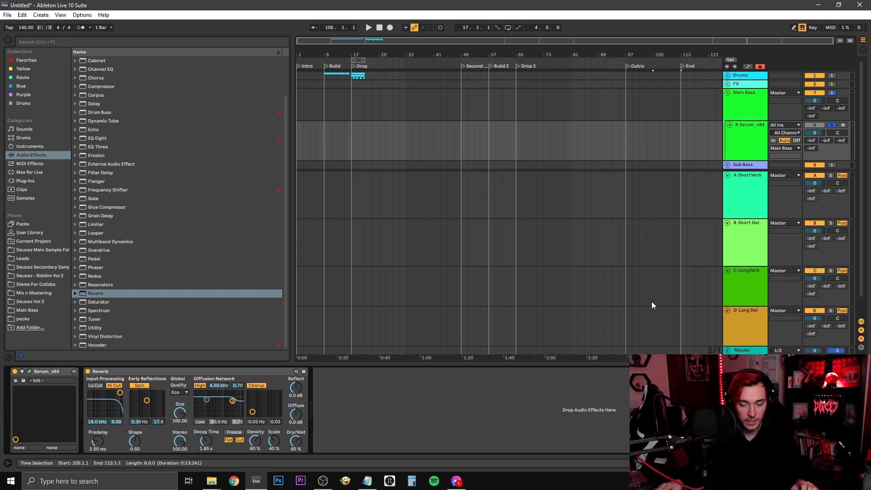
Arm the Main Bass Serum track to audition a note, and highlight bars 17 to 47 on it.
click(843, 126)
key(a)
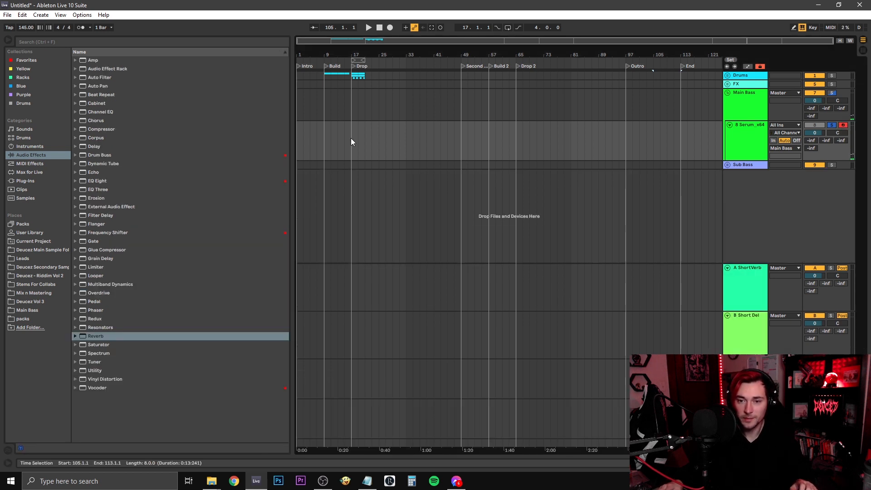
drag(351, 138, 455, 138)
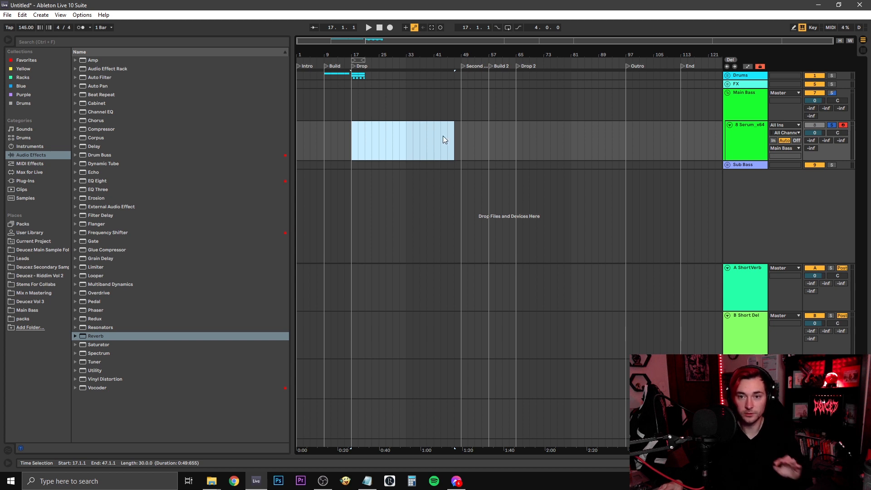
Turn off the Reverb on the Main Bass Serum track and set the track's ShortVerb send to -10 dB.
double_click(747, 145)
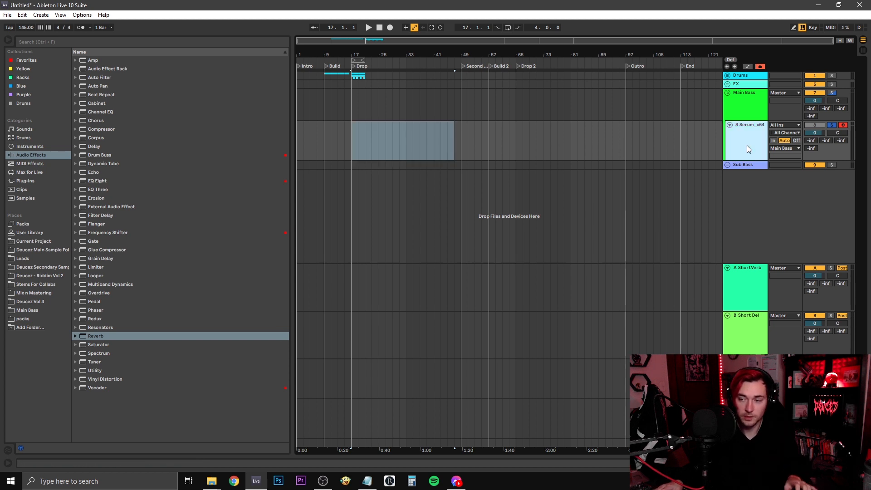
click(88, 371)
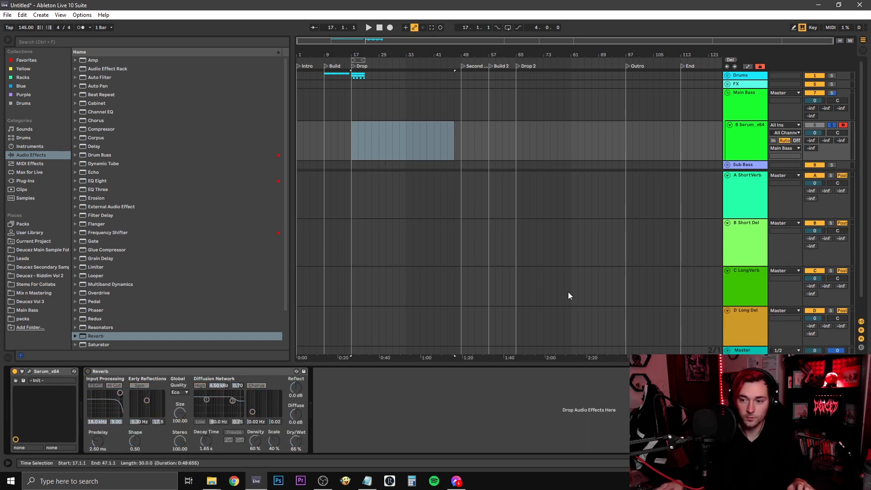
click(812, 143)
text(-10)
key(Return)
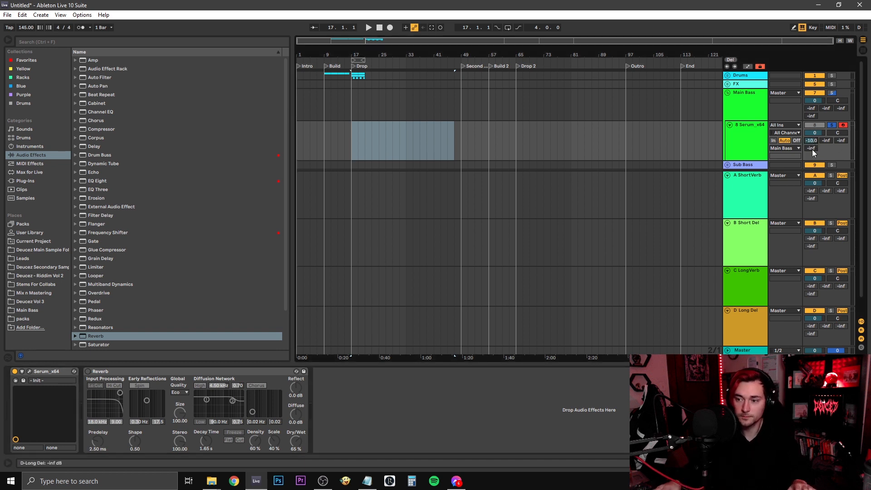
Show the ShortVerb return's devices, and lower the Serum track's ShortVerb send to about -20 dB before resetting it to -inf.
click(756, 194)
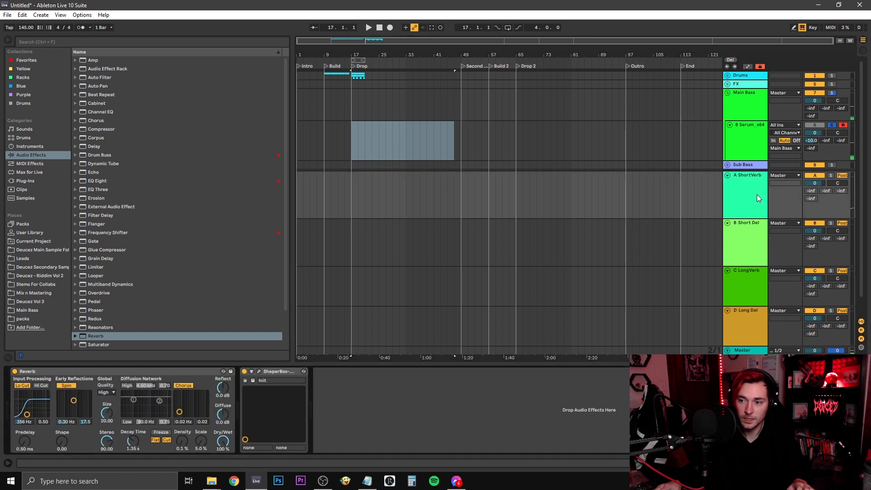
click(413, 377)
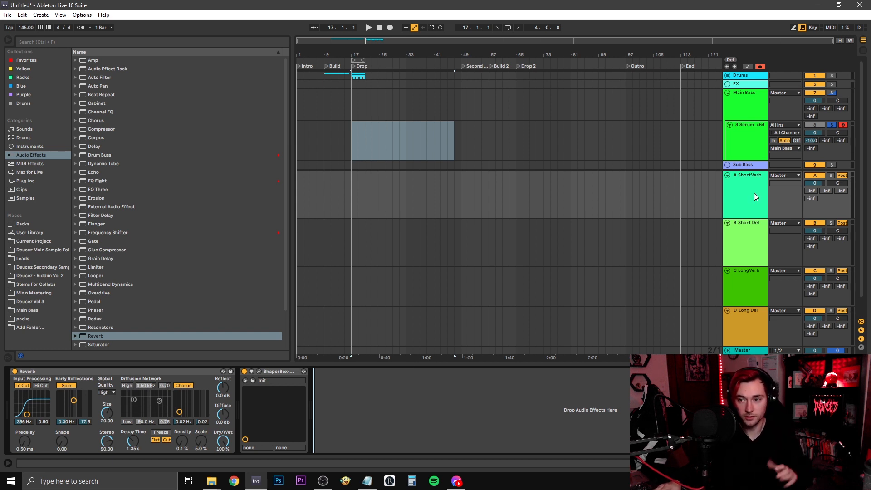
drag(812, 140, 812, 157)
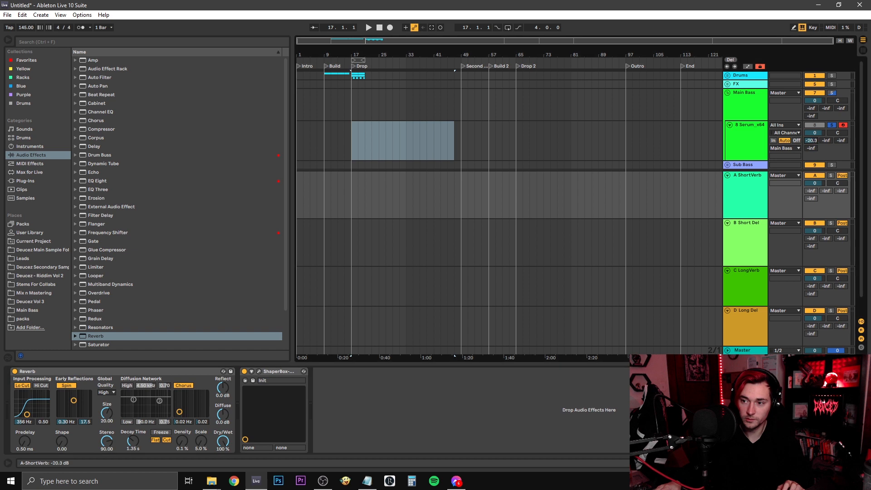
click(811, 144)
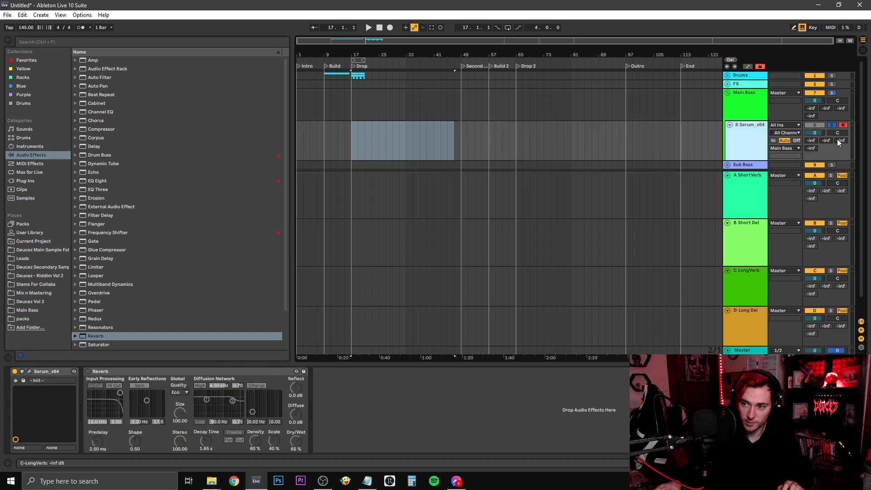
click(811, 141)
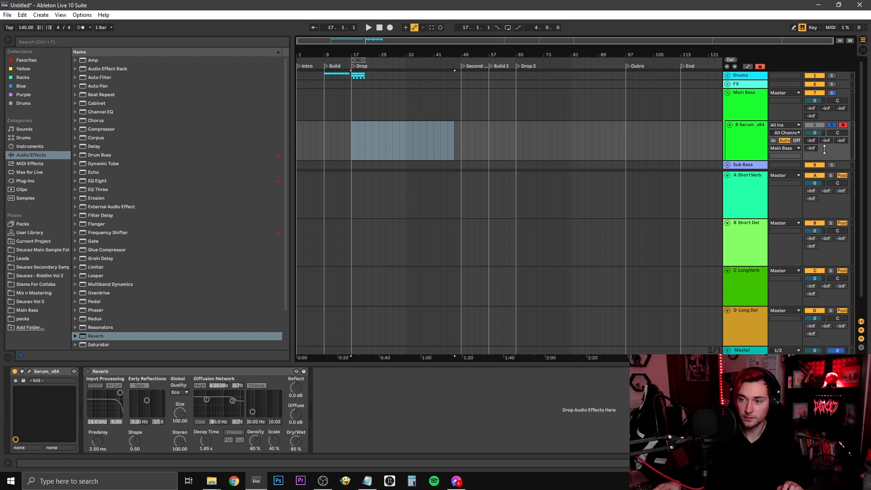
Set the Serum track's ShortVerb send to -15 dB.
click(759, 196)
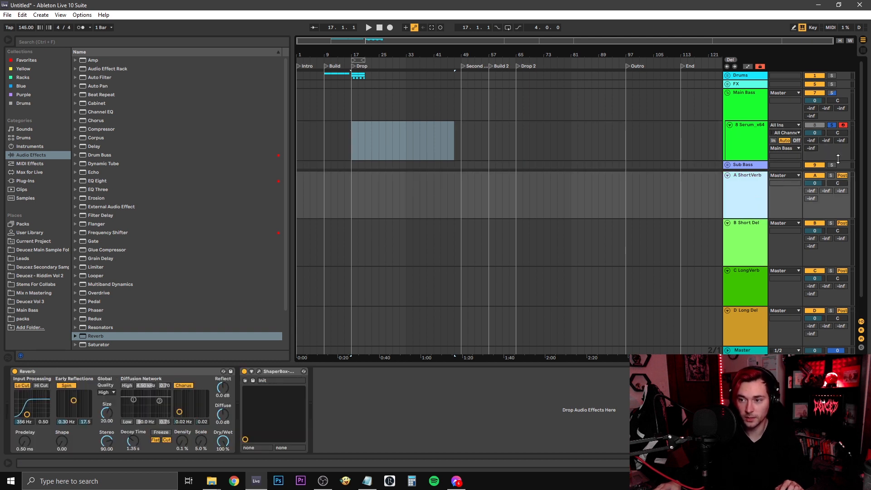
click(812, 142)
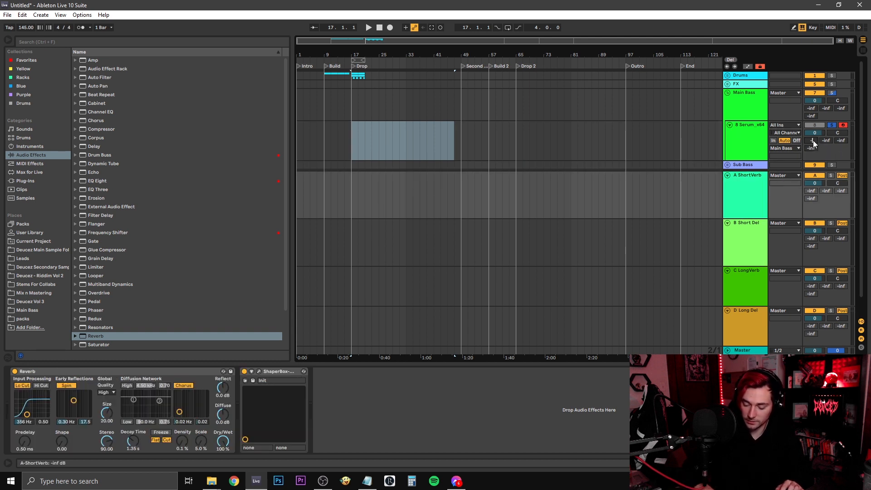
text(-15)
key(Return)
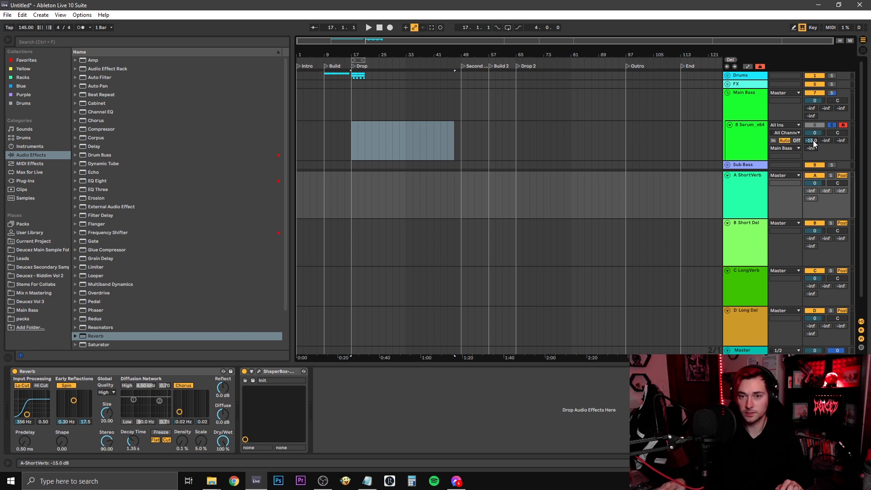
Compare the Serum track's devices with the ShortVerb return's chain, and turn off ShaperBox on that return.
click(765, 145)
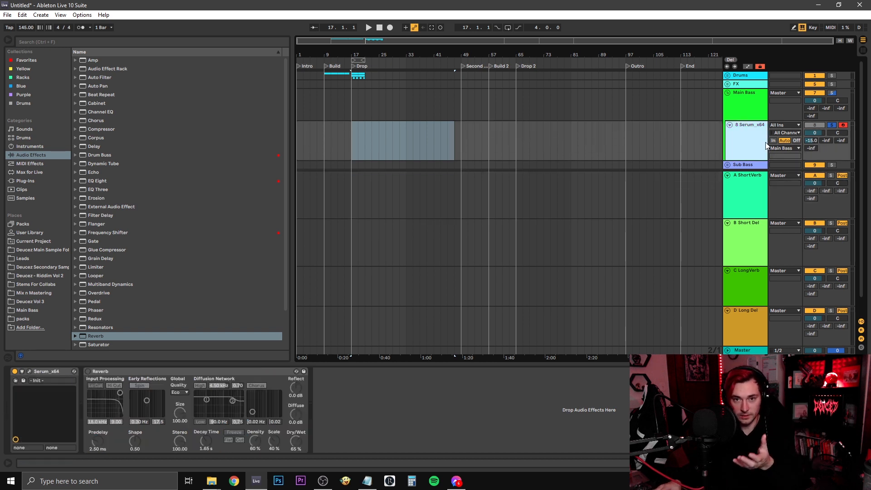
click(754, 192)
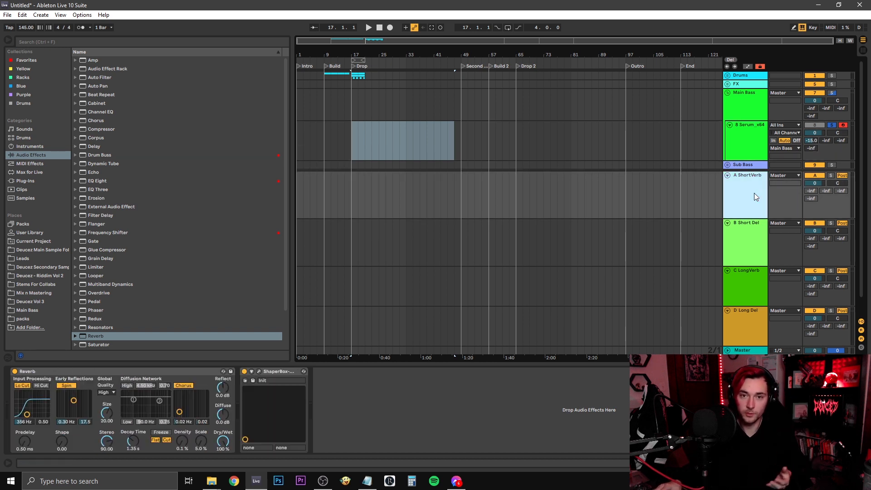
click(245, 370)
click(406, 408)
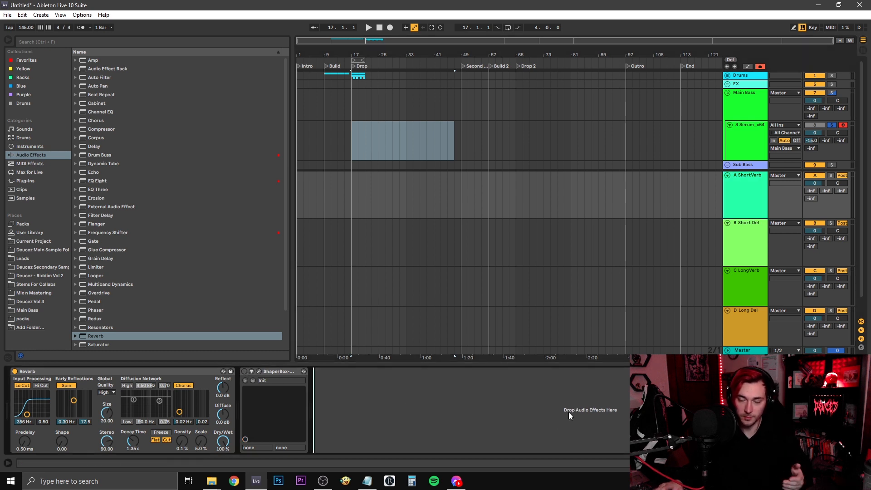
Reset the Serum track's ShortVerb send to -inf and set its Short Del send to -10 dB.
click(812, 142)
text(-)
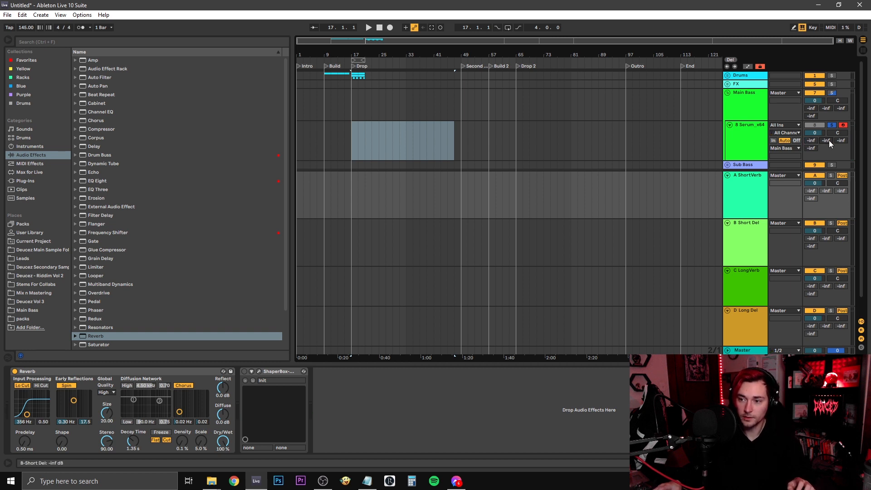
text(-10.0)
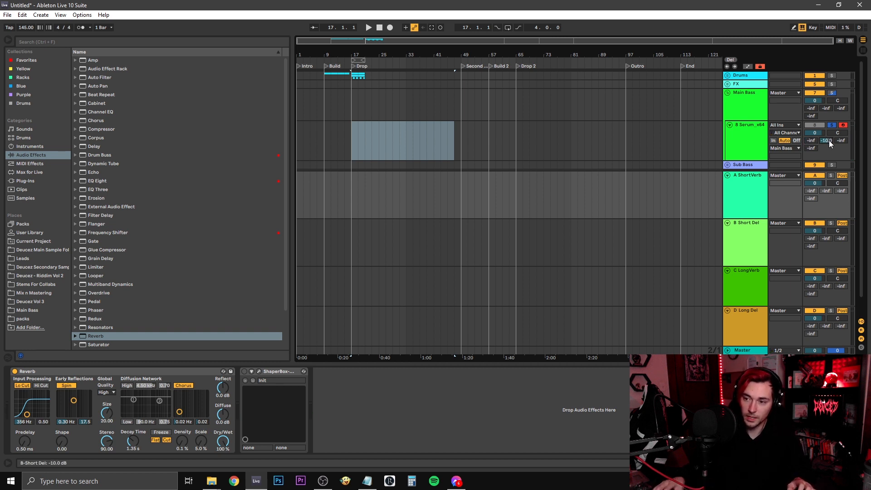
Turn off ShaperBox on the Short Del return track.
click(736, 235)
click(186, 371)
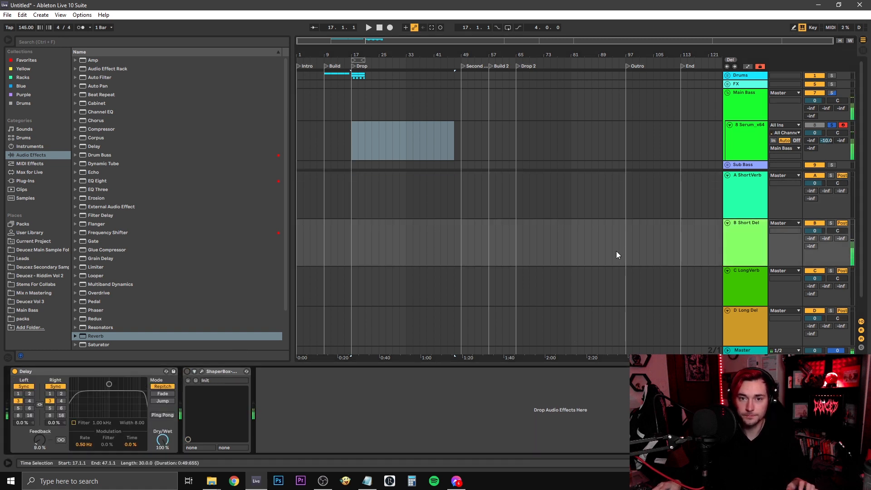
Reset the Serum track's Short Del send to -inf, set its LongVerb send to -10 dB and show LongVerb's devices.
double_click(826, 141)
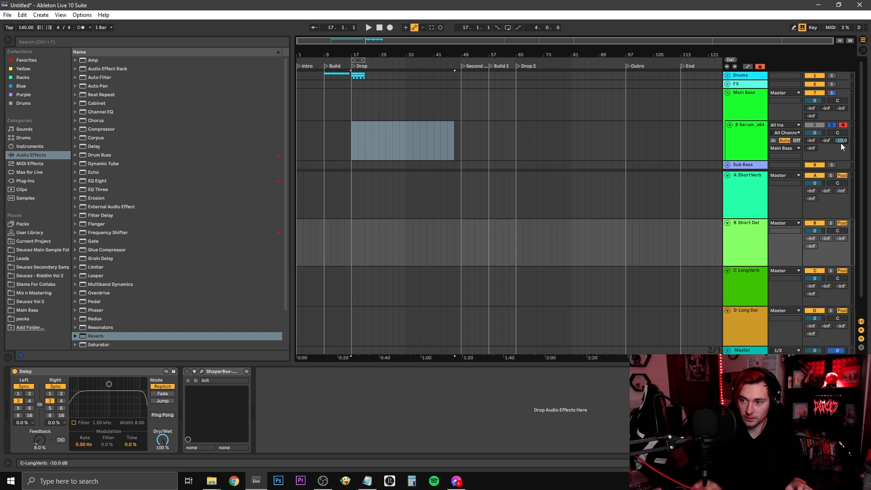
text(0)
key(Return)
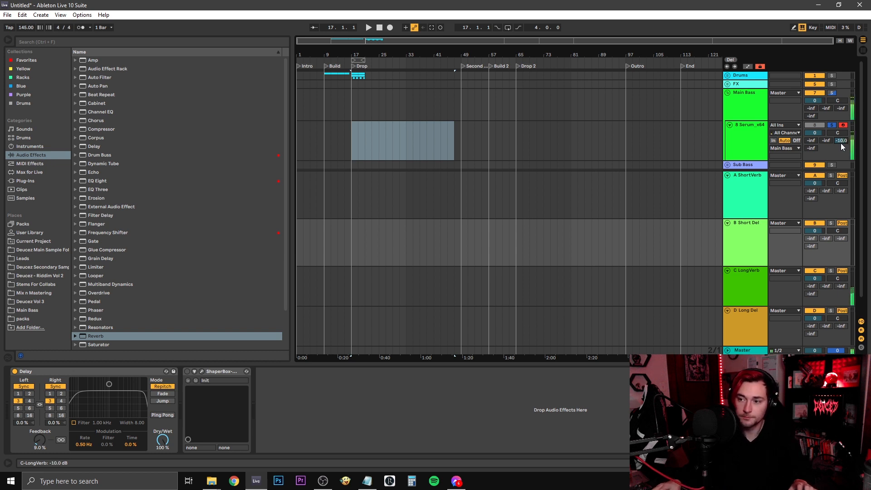
click(753, 282)
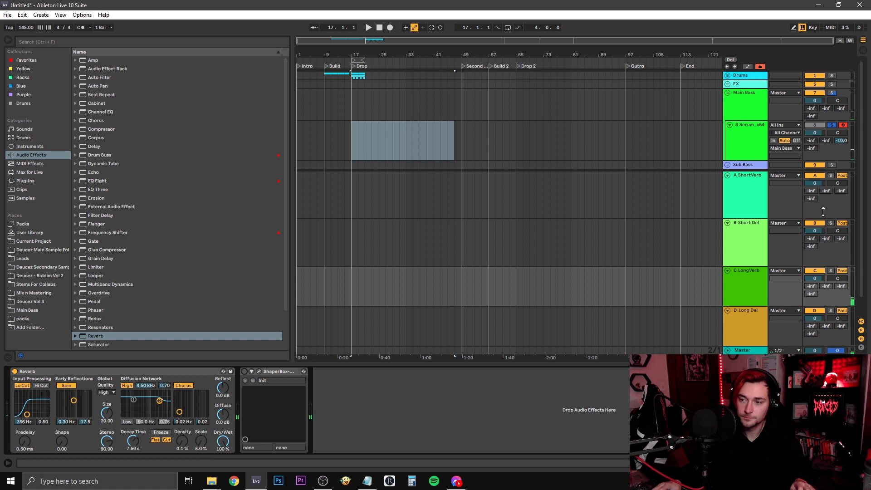
Set the Serum track's Long Del send to -10 dB, reset its LongVerb send to -inf and show Long Del's devices.
text(-10)
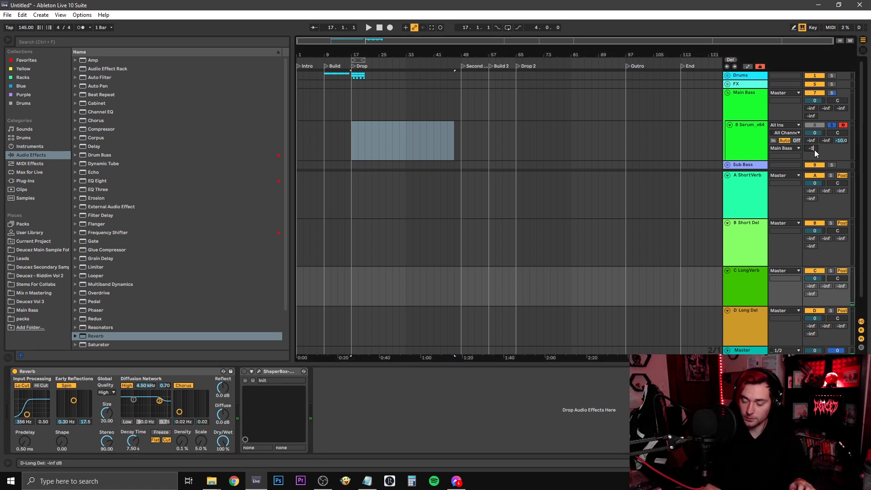
key(Return)
double_click(838, 140)
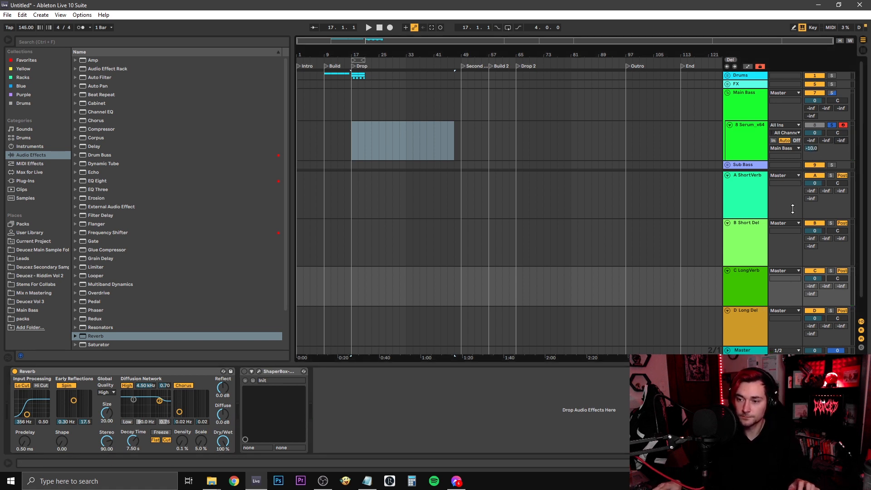
click(743, 322)
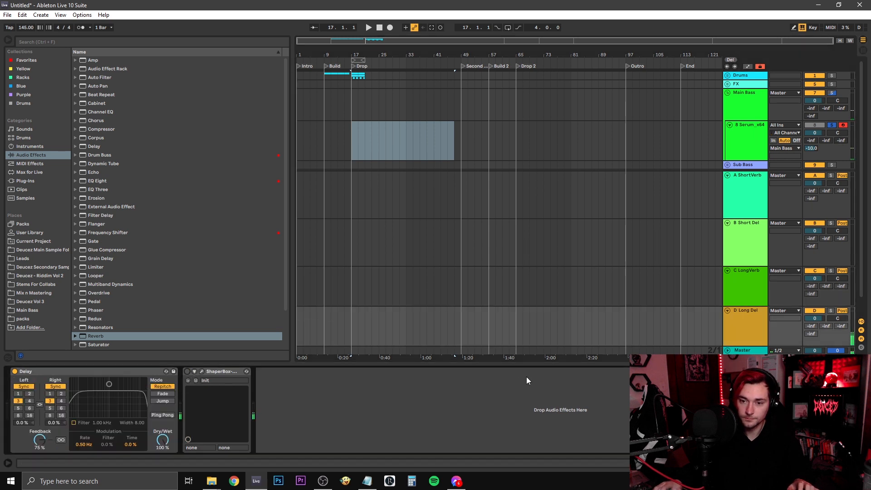
Unsolo the Serum track and reset its Long Del send to -inf, with the ShortVerb return selected to show its devices.
click(831, 125)
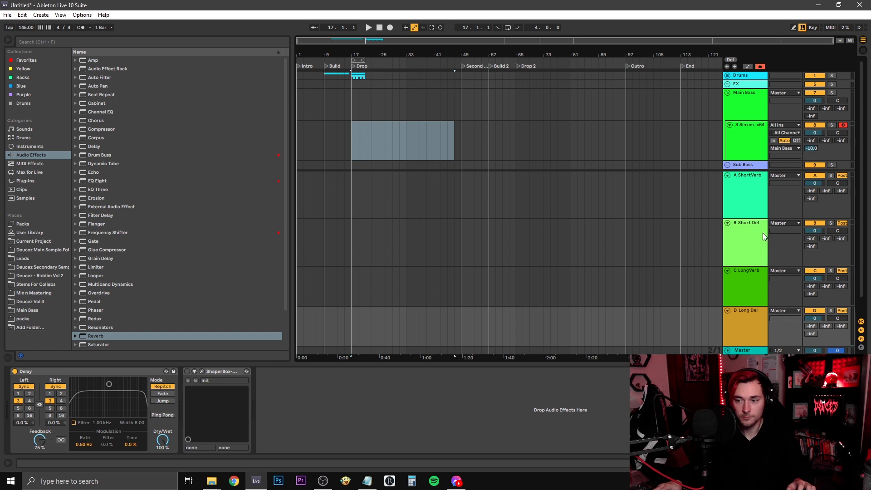
click(742, 204)
click(743, 245)
click(744, 284)
click(751, 336)
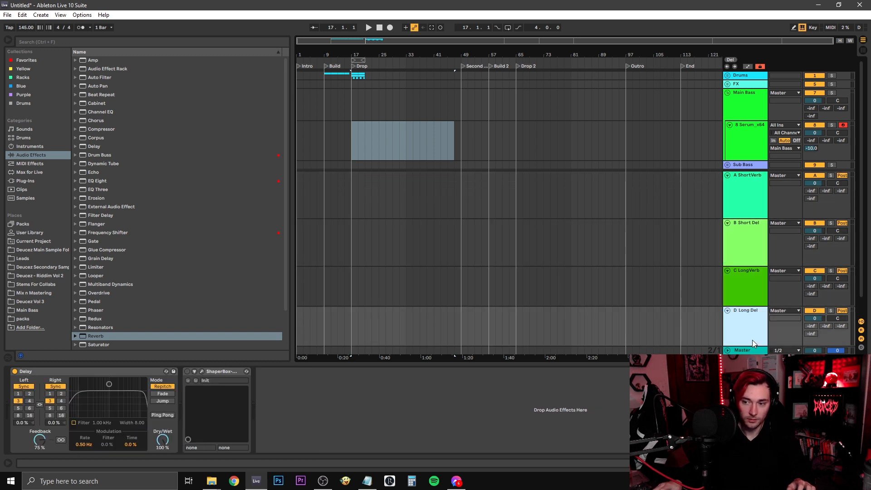
click(755, 203)
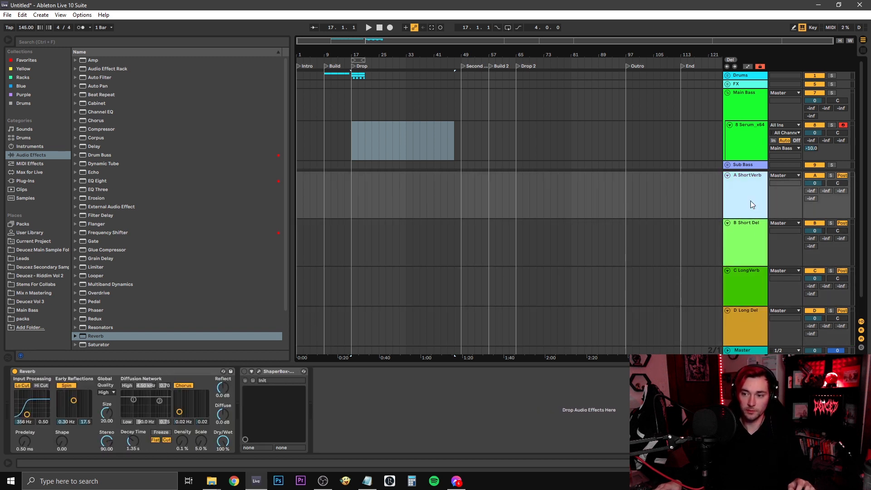
double_click(811, 149)
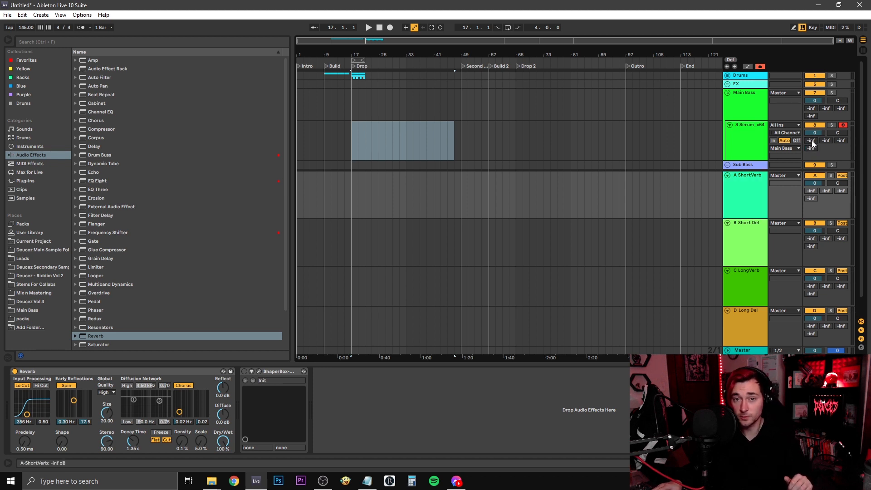
Set the low-cut frequency of the Reverb on the ShortVerb return to 250 Hz.
click(395, 407)
click(156, 371)
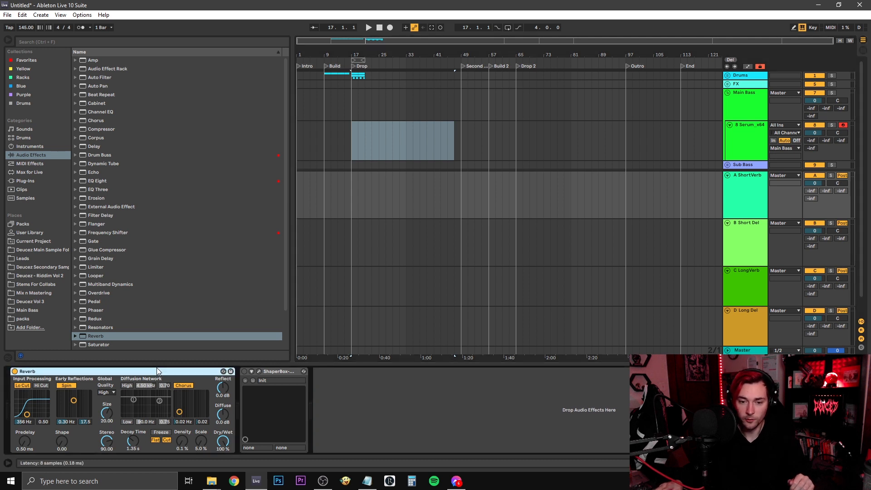
click(23, 423)
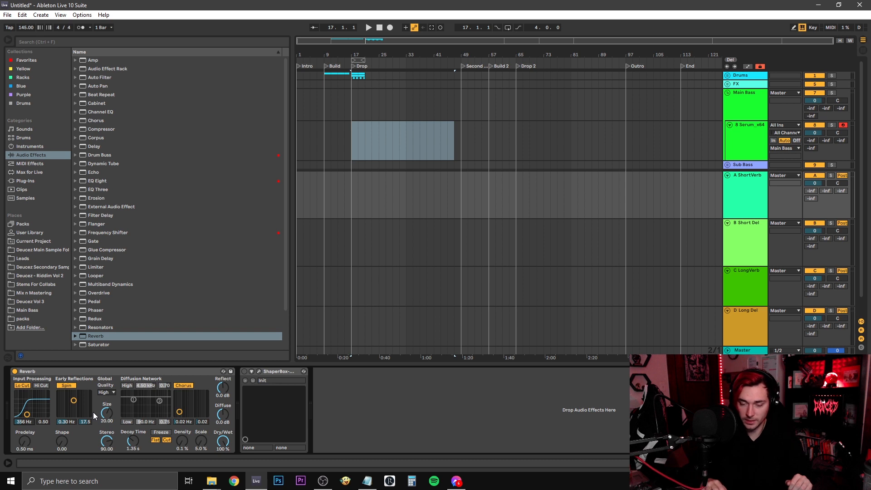
text(250)
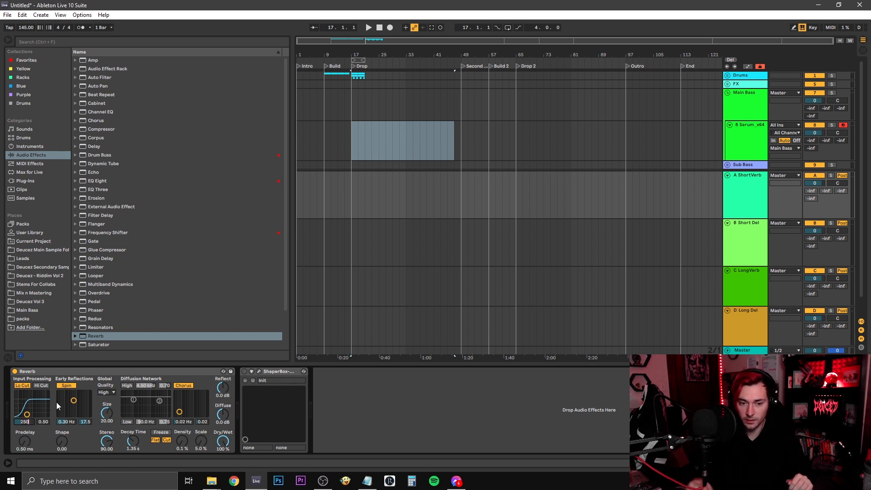
key(Return)
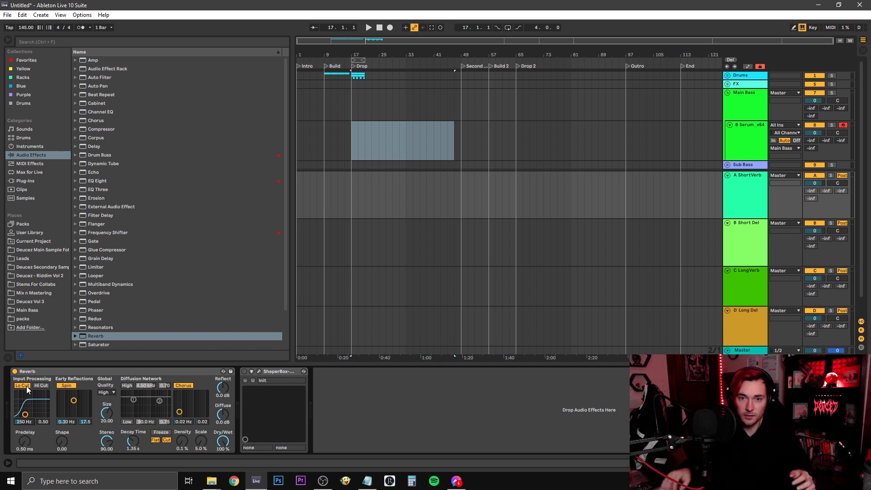
Examine the Early Reflections, Size and Stereo settings of the ShortVerb return's Reverb.
click(45, 372)
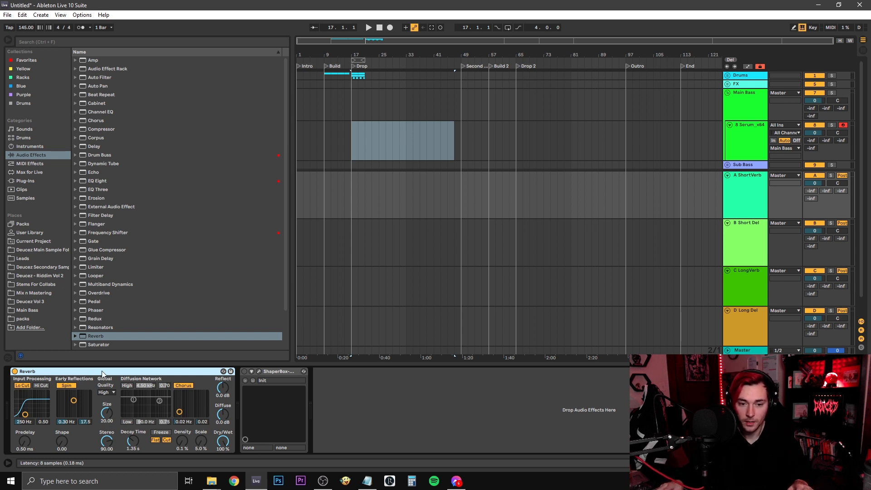
right_click(68, 422)
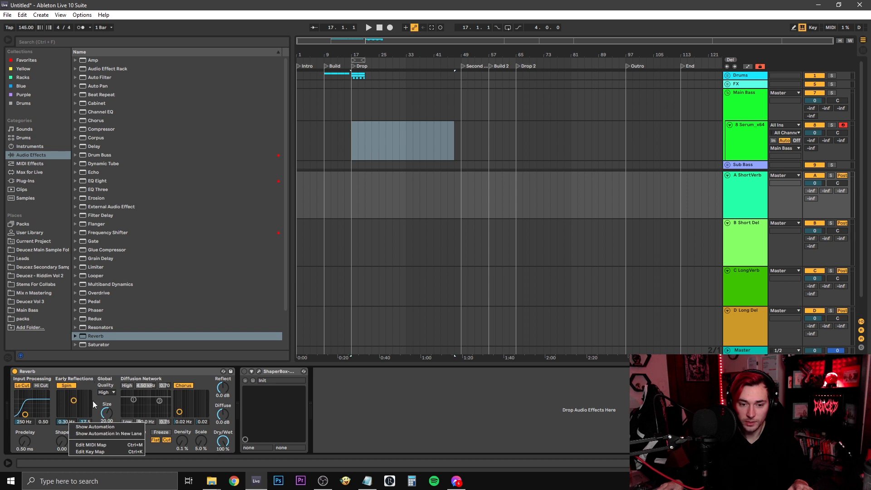
click(95, 373)
right_click(86, 422)
click(102, 372)
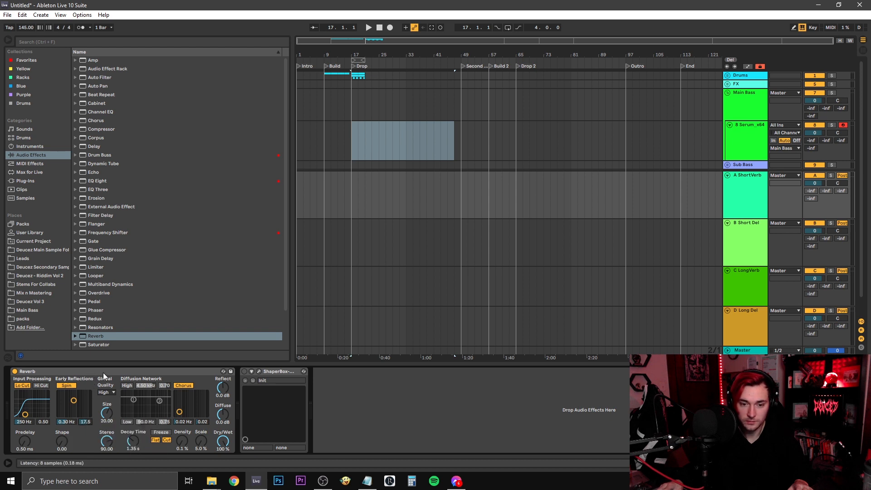
click(109, 412)
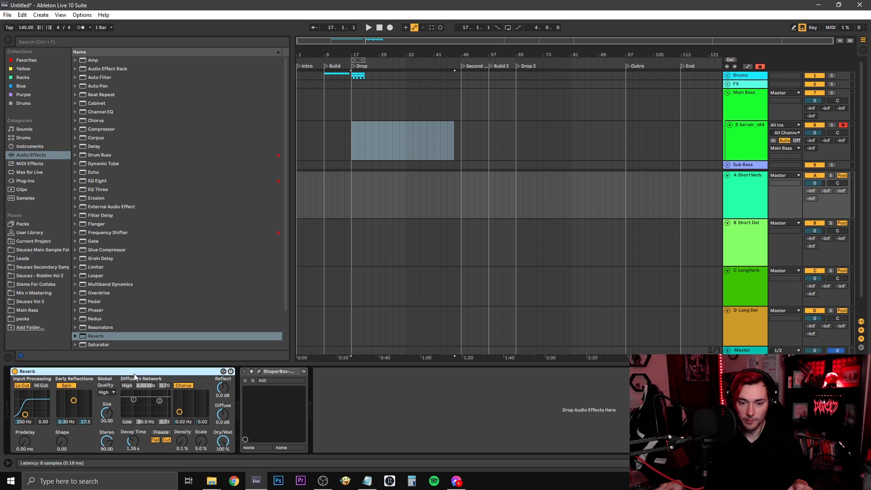
click(108, 422)
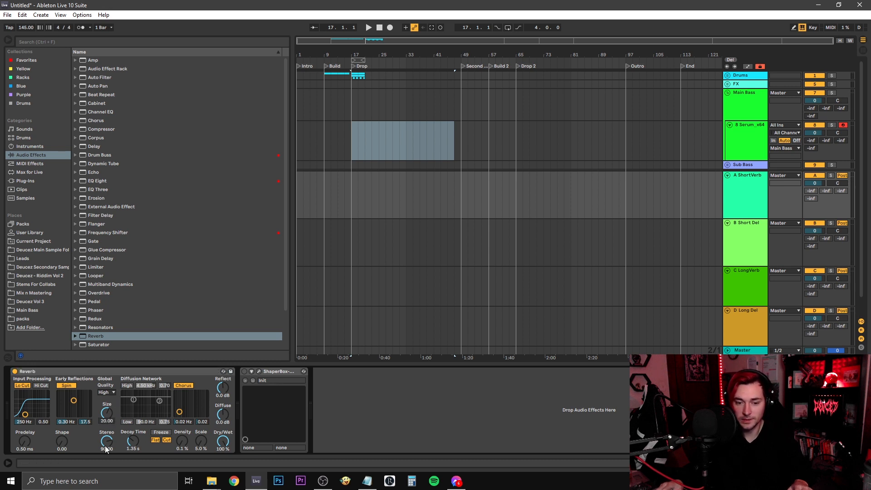
click(112, 439)
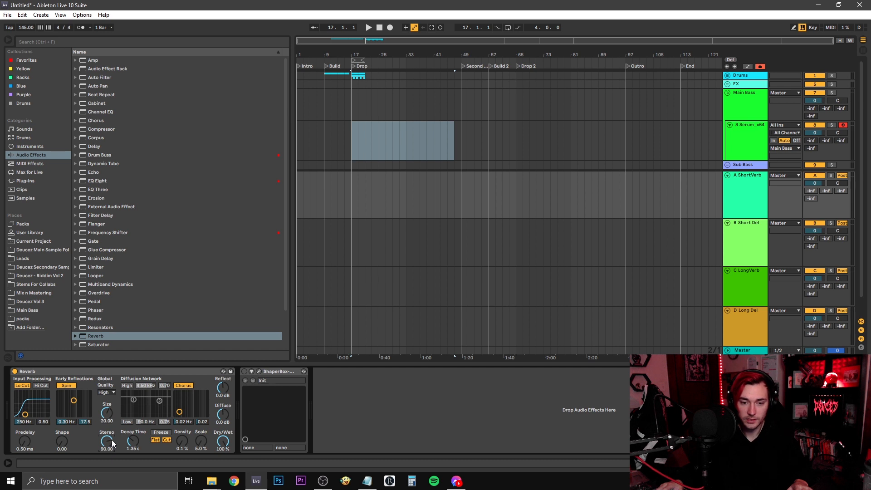
click(118, 368)
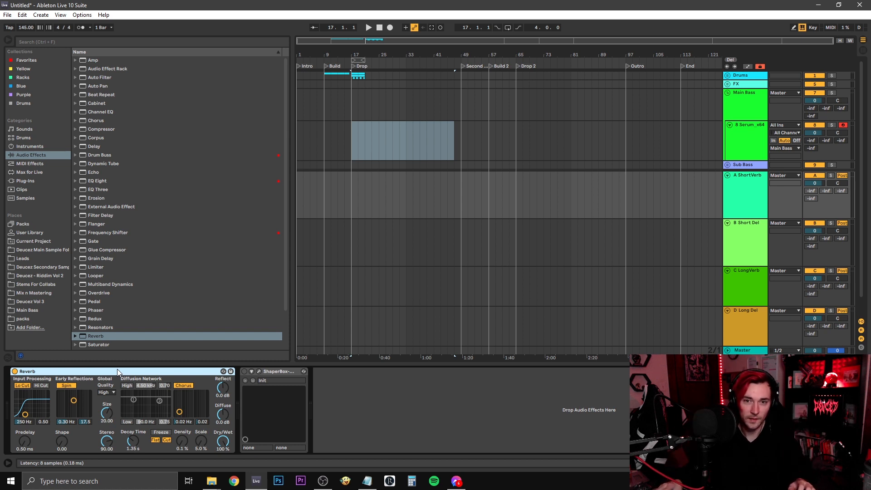
click(108, 449)
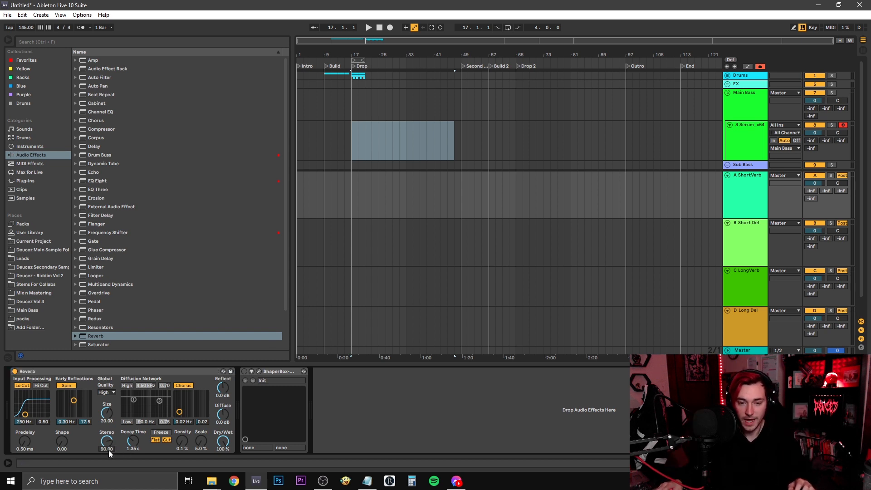
click(112, 374)
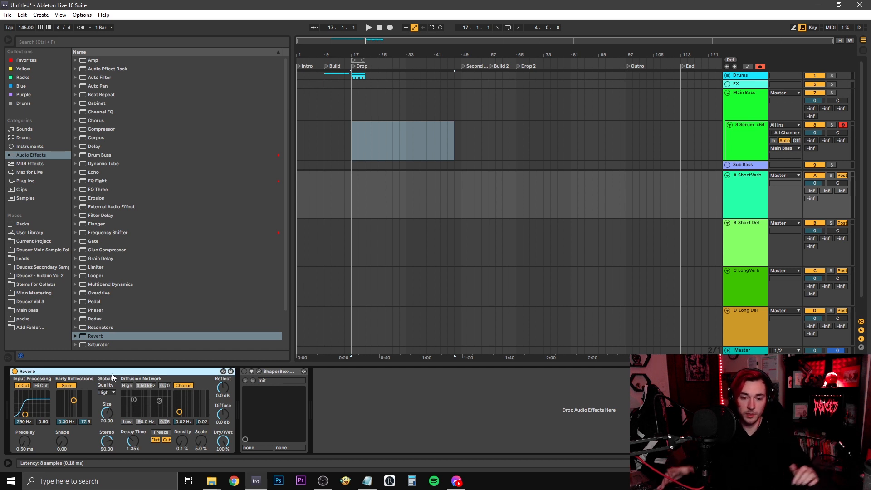
click(108, 412)
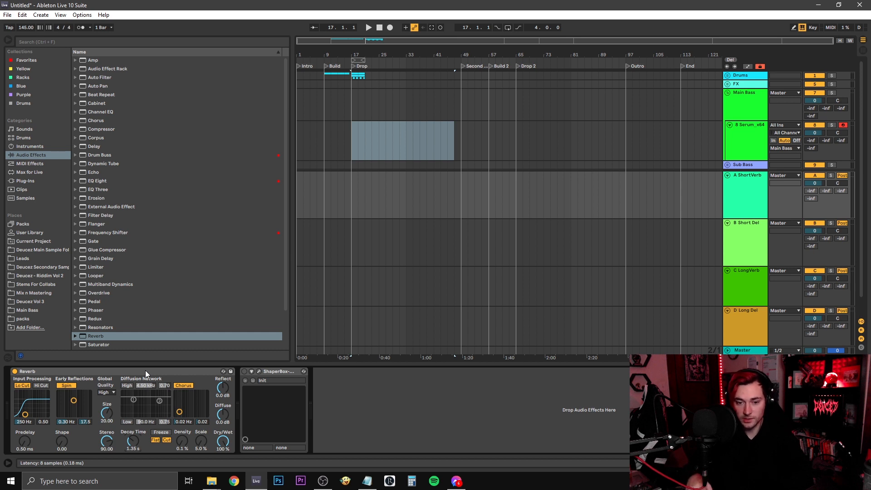
Try a decay time of 200 ms on the ShortVerb return's Reverb and set it back to 1.35 s.
text(200)
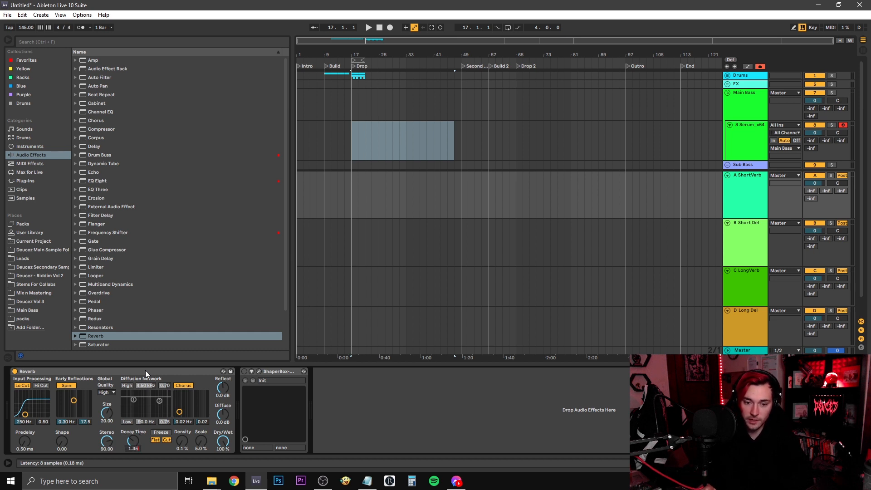
key(Return)
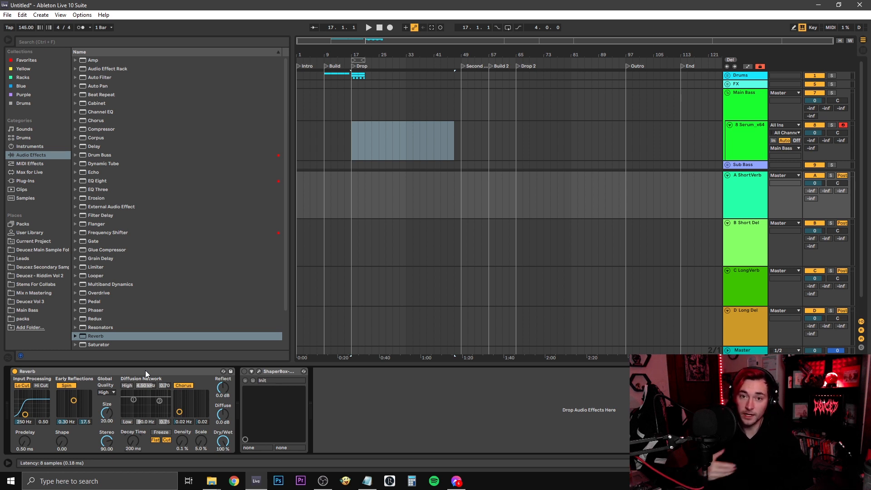
text(135)
key(Return)
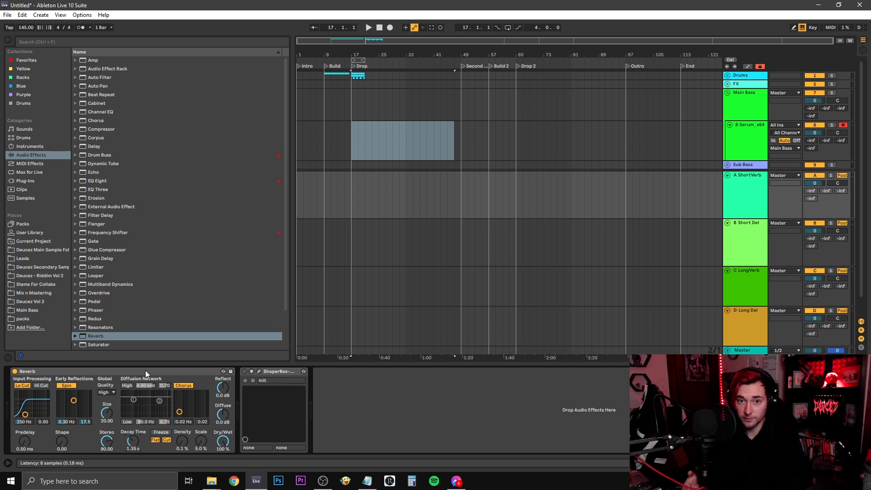
click(146, 371)
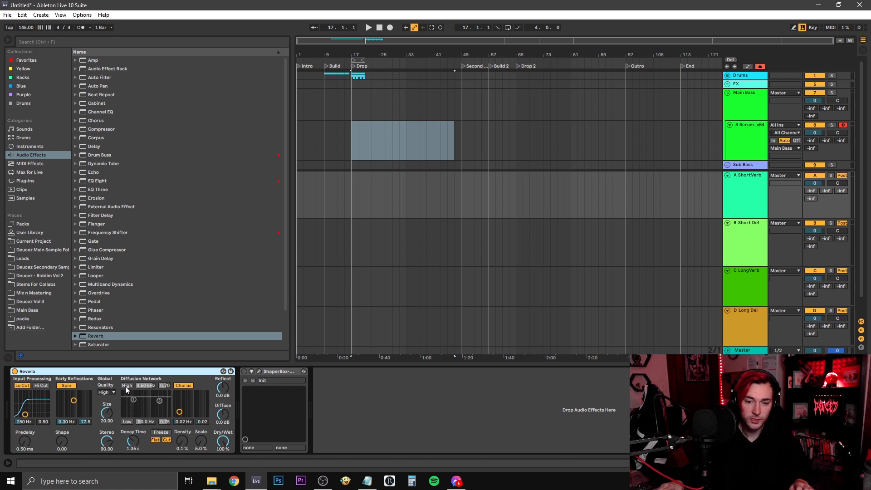
click(137, 371)
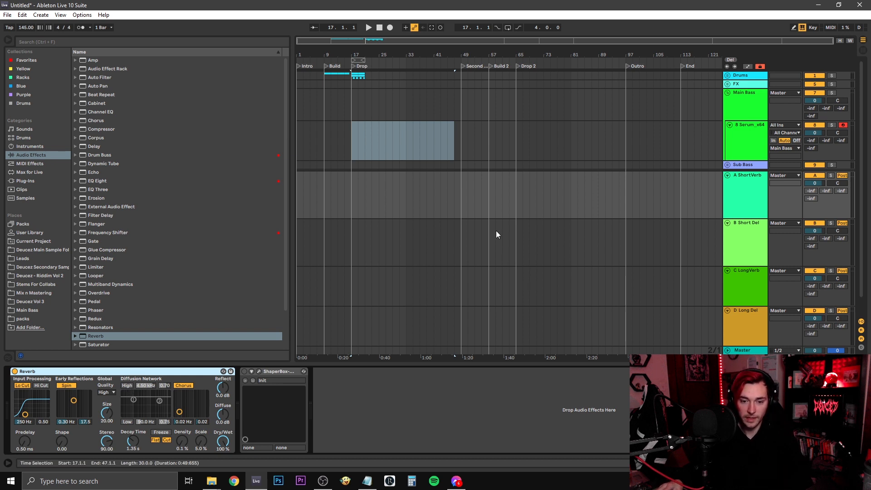
Set the Serum track's ShortVerb send to -5 dB.
scroll(461, 162, down, 2)
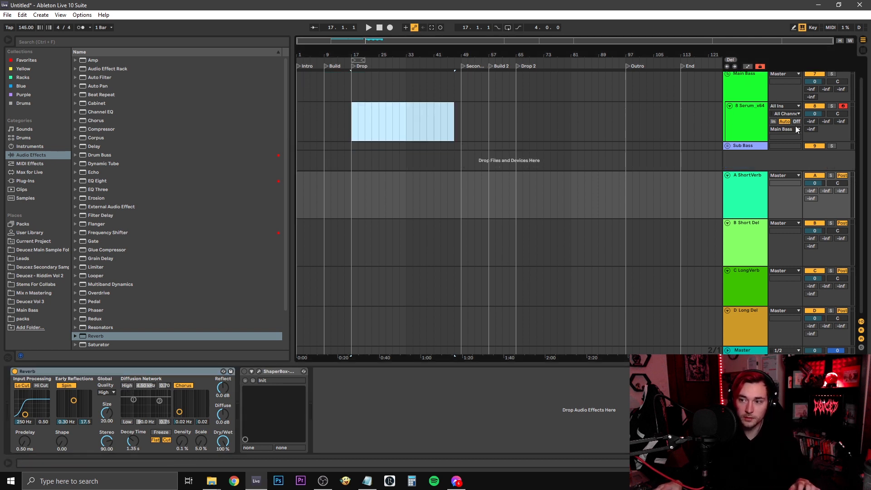
click(813, 121)
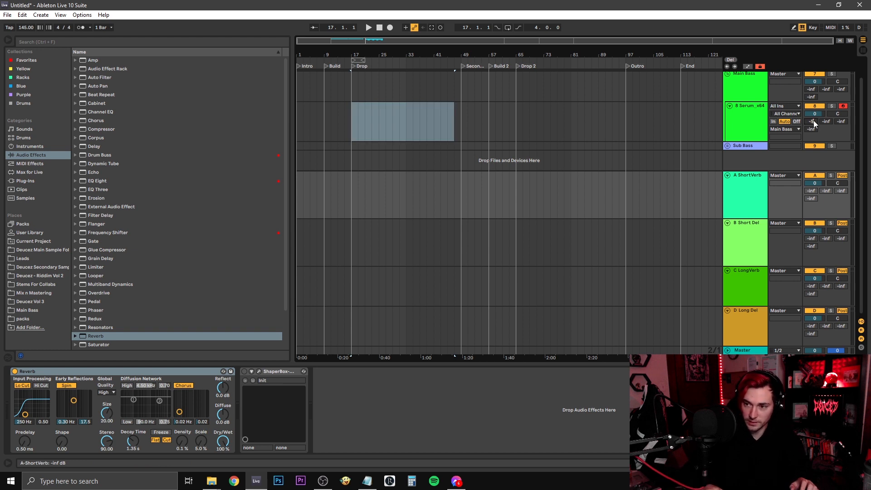
text(-5)
key(Return)
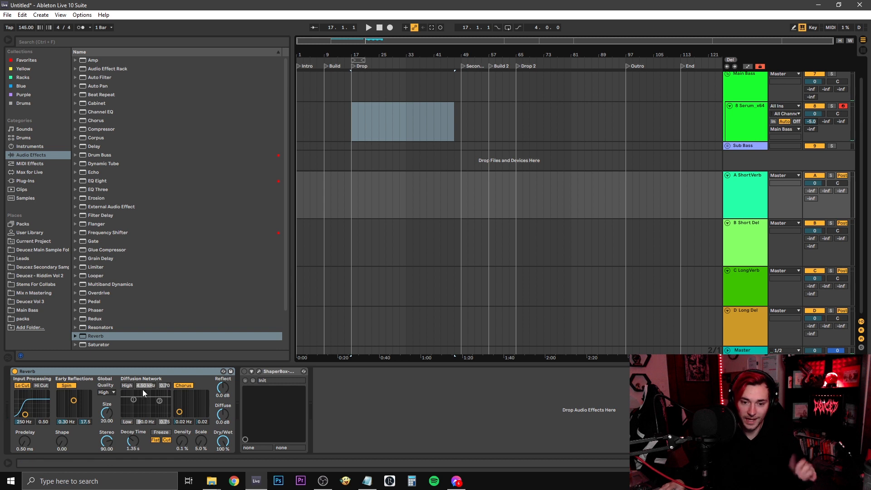
Turn on the high filter in the Reverb's Diffusion Network and lower it to about 1.47 kHz and 0.35.
click(128, 385)
drag(159, 404, 152, 408)
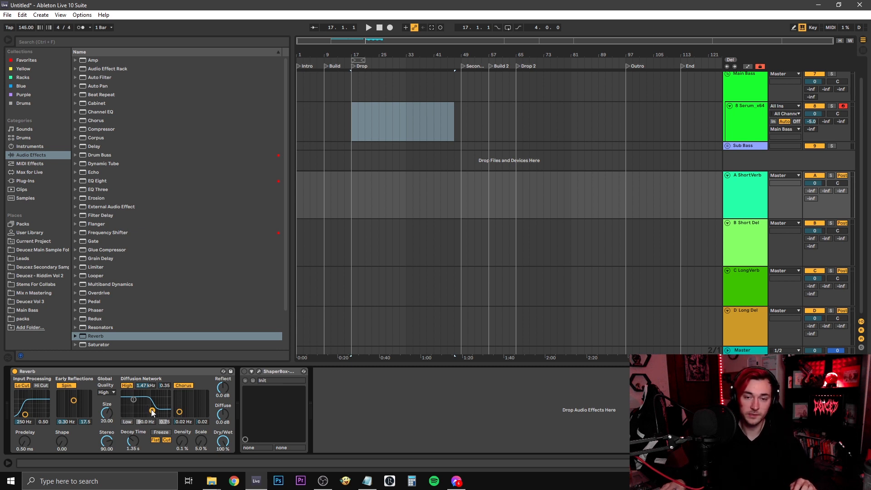
right_click(183, 419)
click(199, 407)
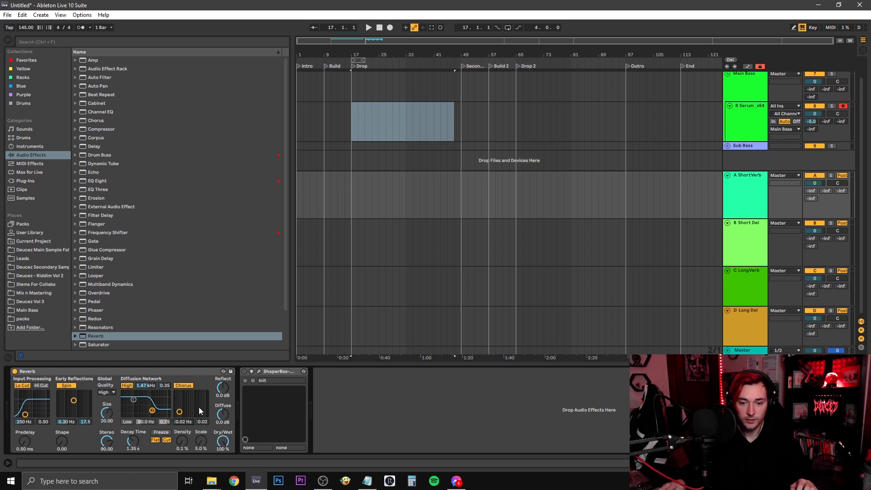
right_click(200, 420)
click(192, 376)
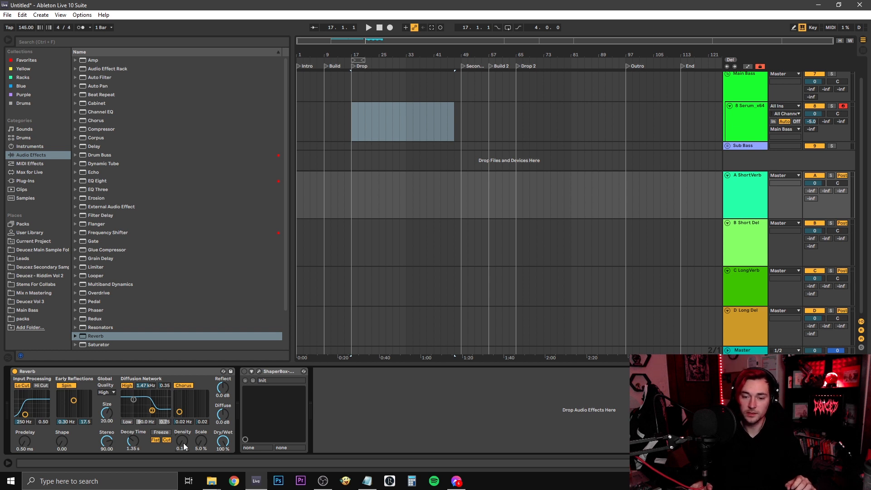
Turn on ShaperBox on the ShortVerb return and examine its volume curve in the plug-in window.
click(259, 371)
drag(338, 79, 434, 90)
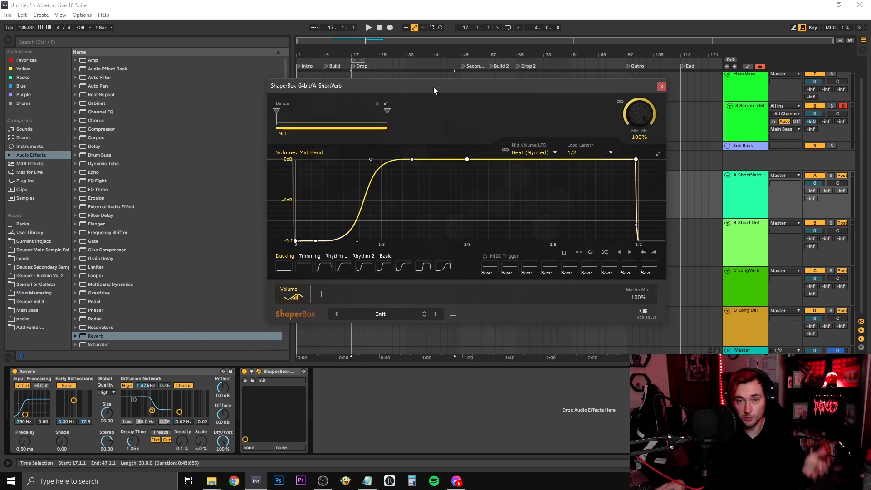
click(661, 85)
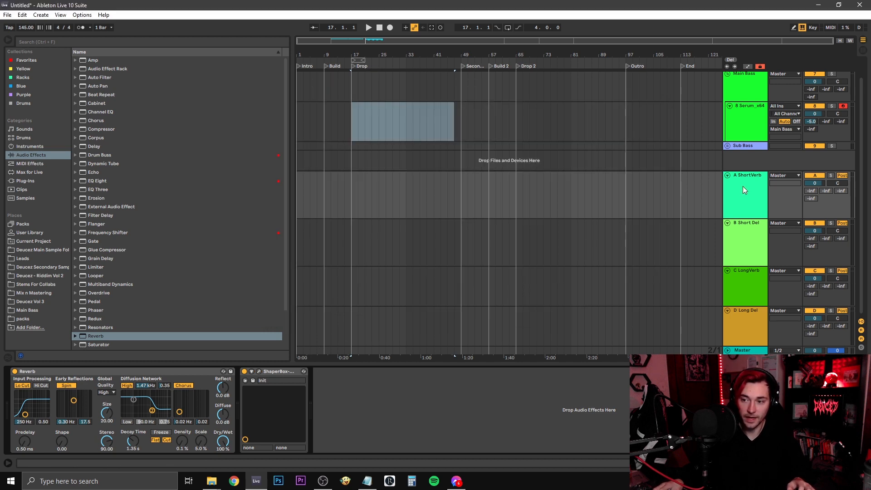
Compare the device chains of the Short Del, LongVerb, Long Del and ShortVerb returns.
click(731, 253)
click(748, 282)
click(756, 325)
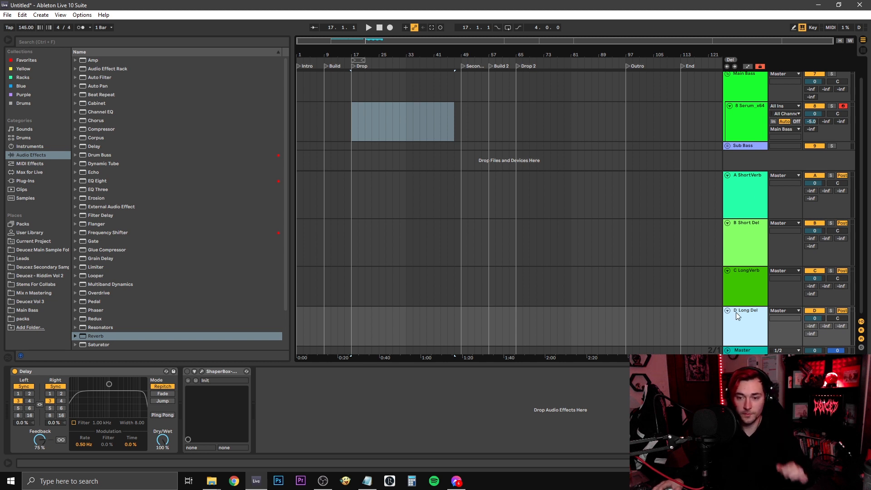
click(741, 198)
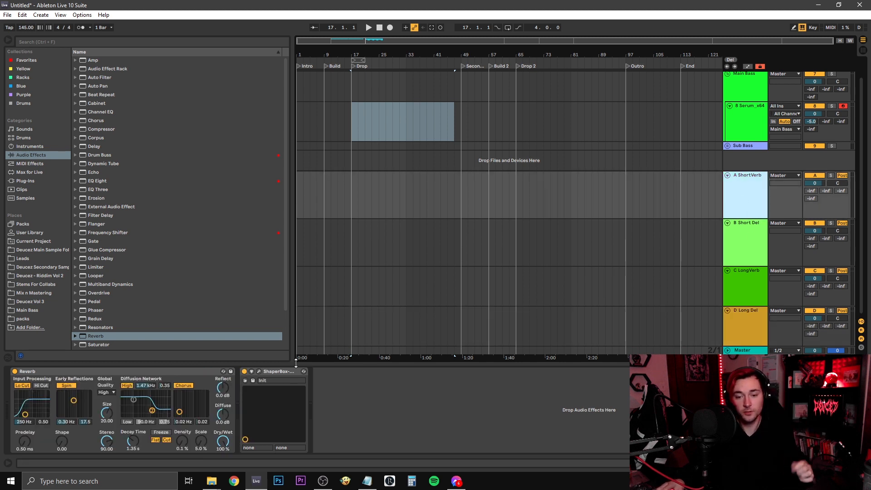
Show the automation lane for ShaperBox's on/off switch on the ShortVerb return.
right_click(247, 370)
right_click(246, 371)
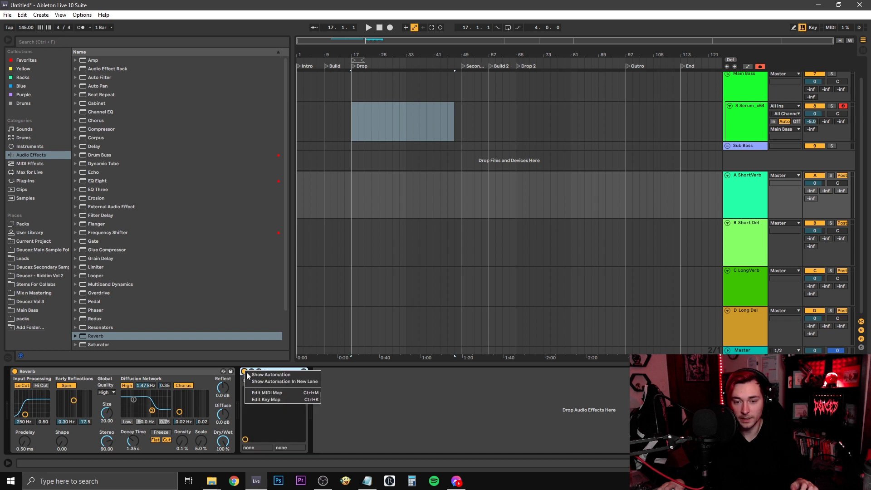
click(270, 374)
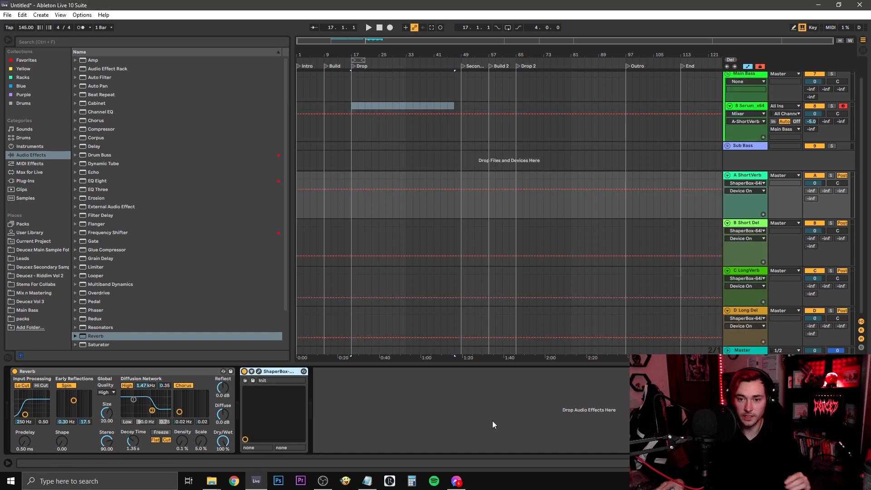
click(325, 206)
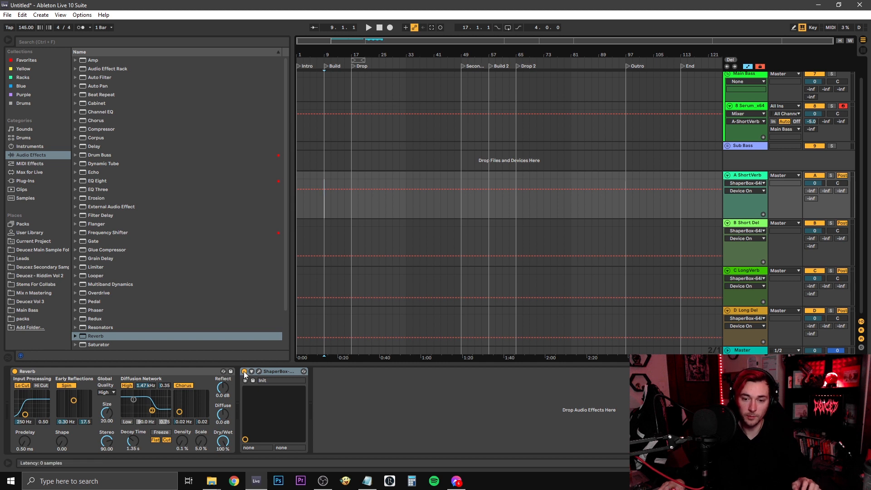
Review ShaperBox on the ShortVerb return once more and close its window.
click(284, 371)
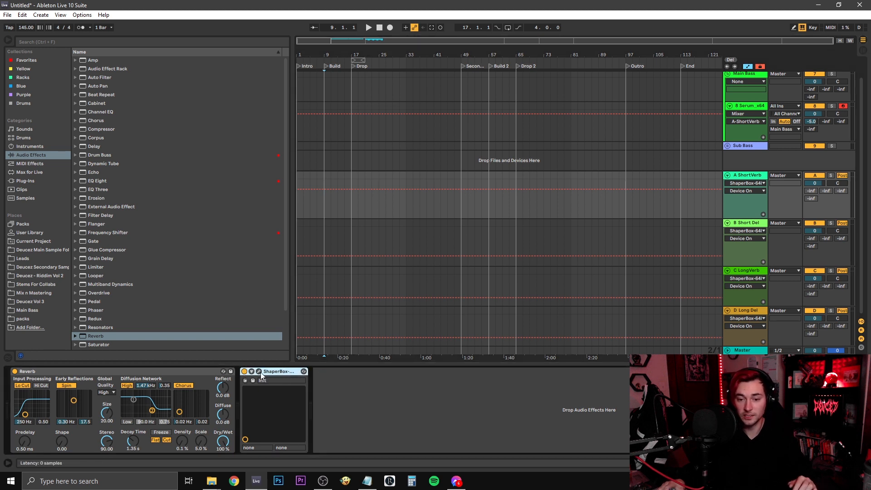
click(661, 86)
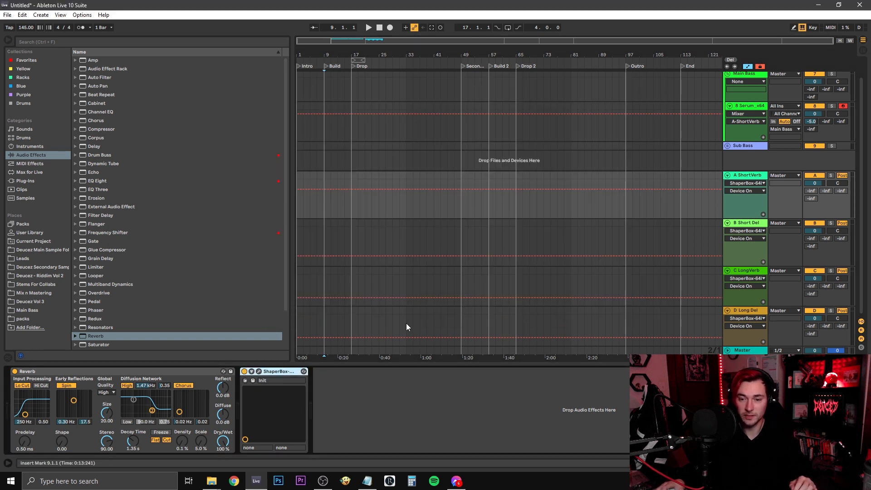
click(429, 396)
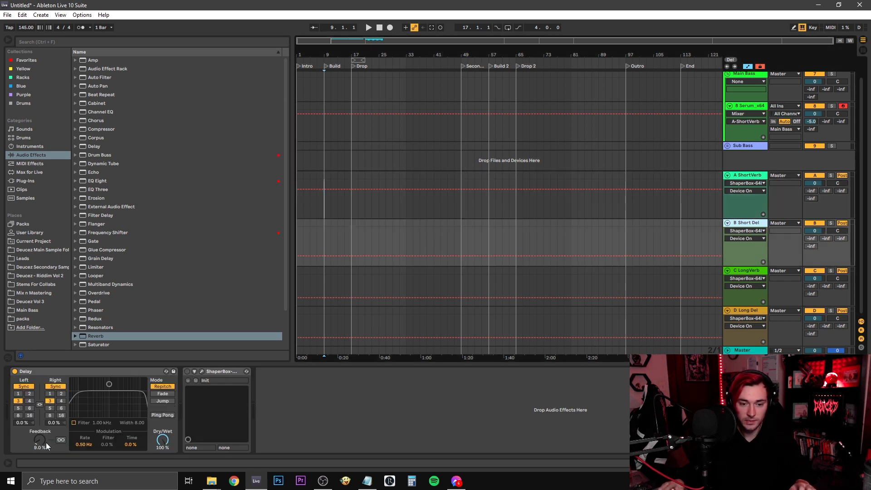
Set the Short Del return's Delay feedback to 15 % and move the Serum track's -5 dB send from ShortVerb to Short Del.
drag(45, 442, 45, 436)
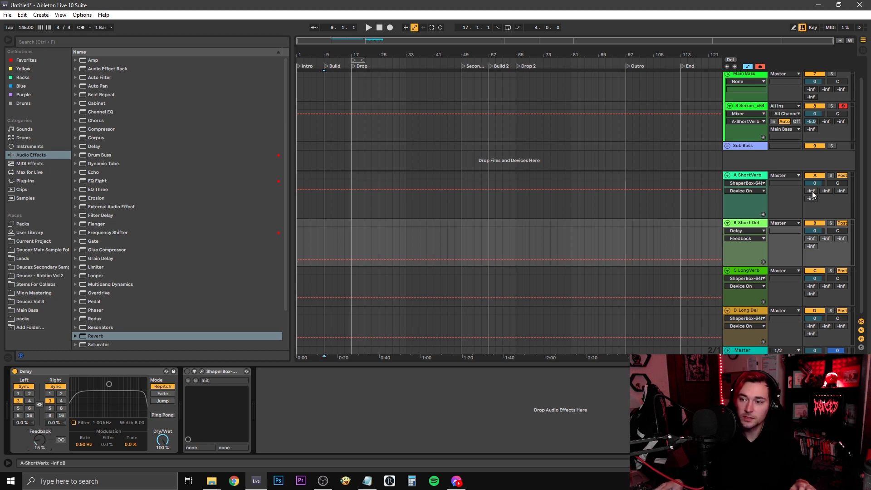
mouse_move(811, 124)
mouse_down()
mouse_move(812, 141)
mouse_move(825, 117)
mouse_up()
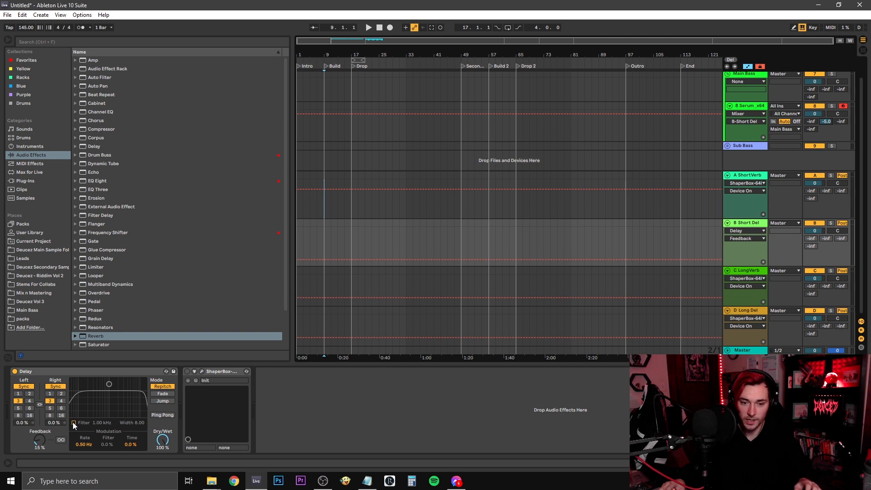
Turn on ShaperBox on the Short Del return and open its plug-in window.
click(187, 371)
click(201, 372)
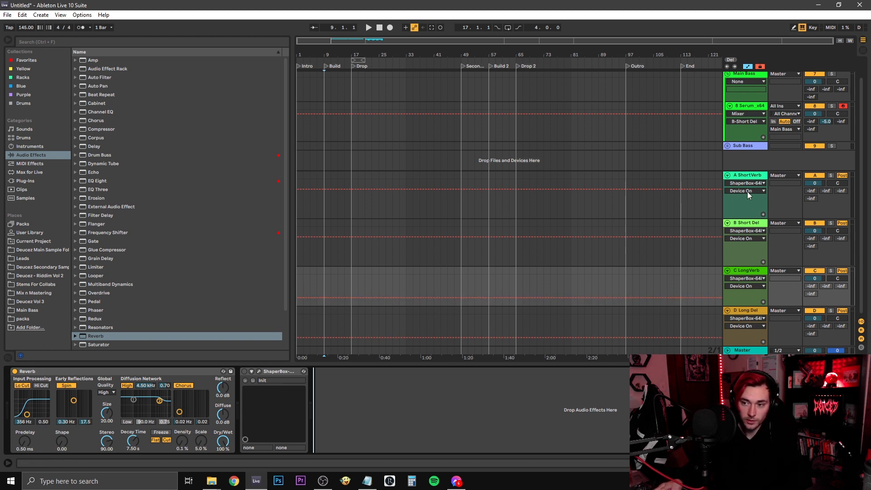
Compare the ShortVerb and LongVerb Reverbs and set the LongVerb Reverb's low-cut frequency to 250 Hz.
click(742, 176)
click(743, 272)
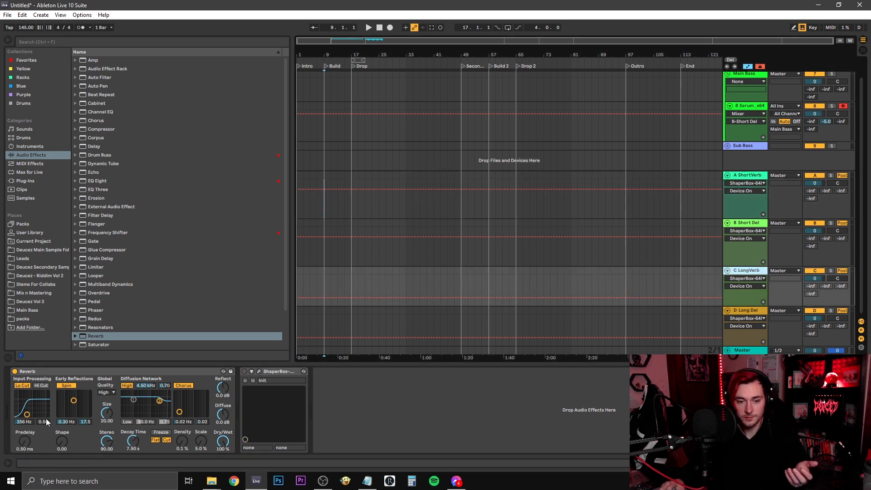
click(24, 422)
text(250)
key(Return)
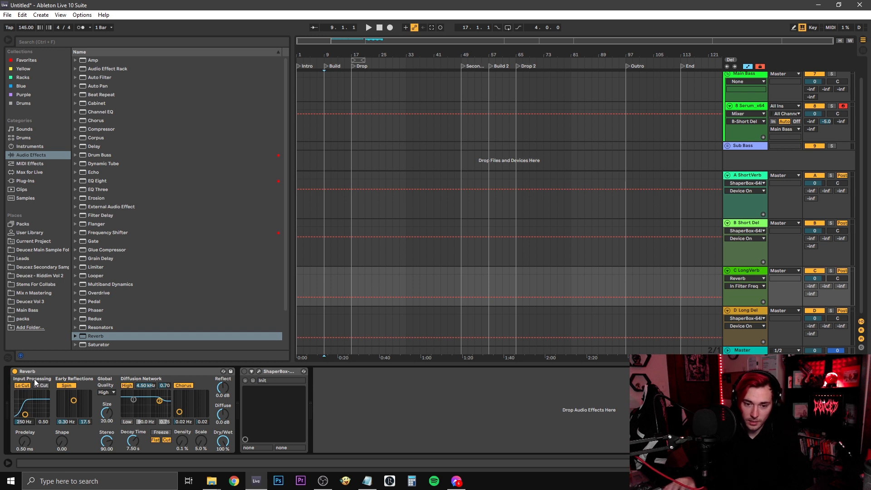
Set the Serum track's LongVerb send to -5 dB and its Short Del send to -inf.
click(840, 122)
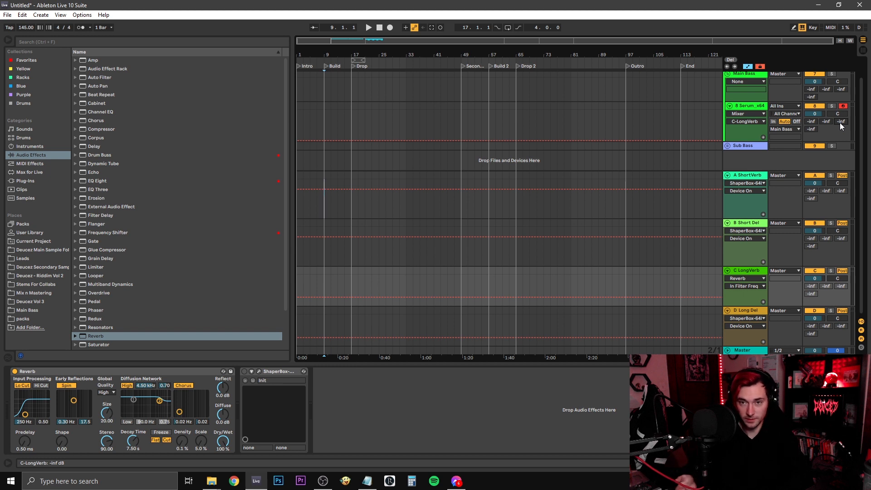
text(-5)
key(Return)
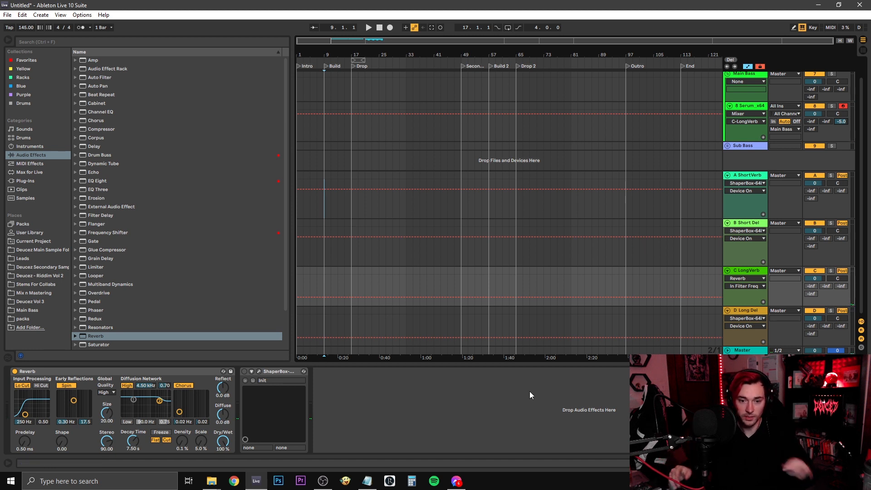
click(370, 402)
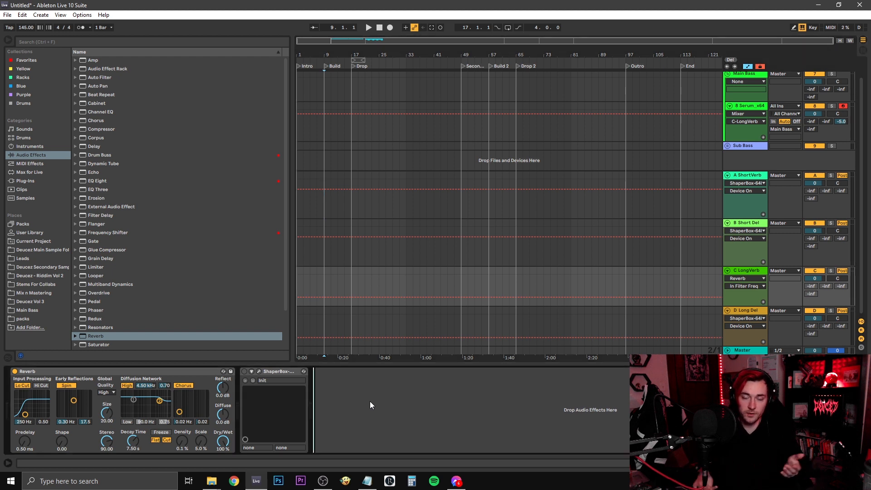
Turn on ShaperBox on the LongVerb return, view its window, and select the Long Del return.
click(244, 371)
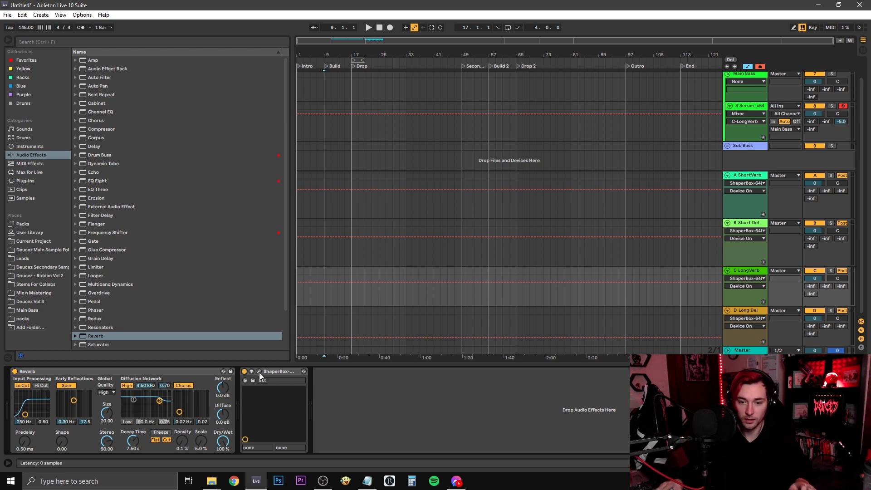
click(259, 372)
click(753, 310)
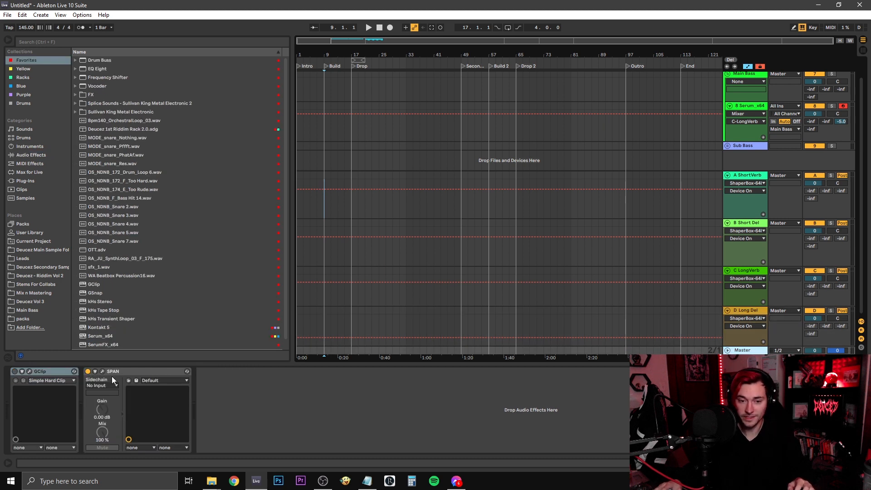
Open SPAN on the Master track, enlarge its window and set the spectrum block size to 4096.
click(104, 371)
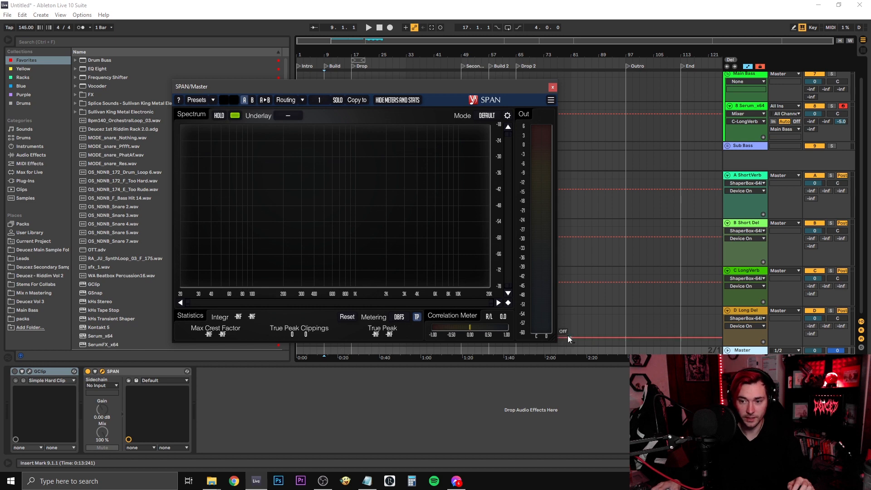
drag(567, 335, 816, 436)
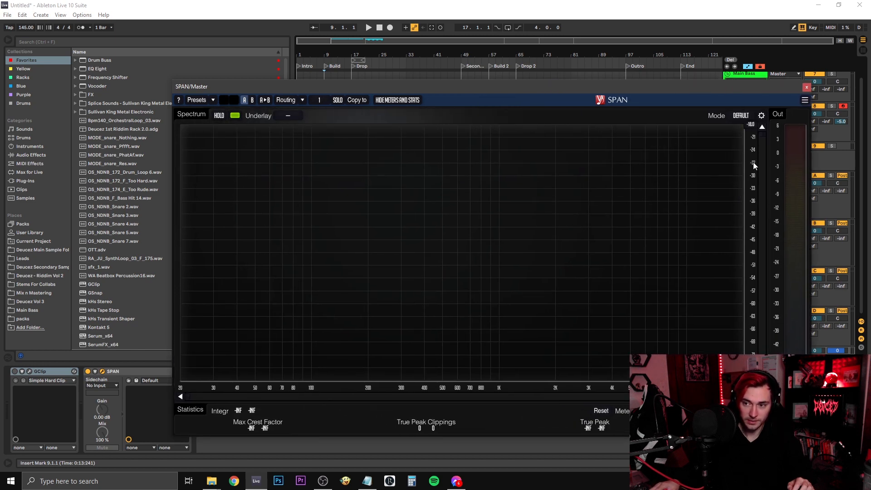
click(761, 116)
click(517, 223)
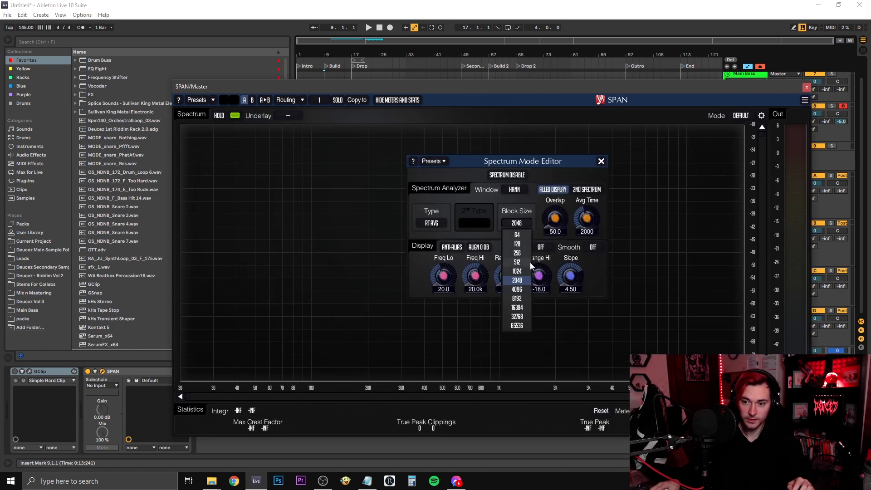
click(517, 289)
Set SPAN's spectrum smoothing to 1/24 octave and close the Spectrum Mode Editor.
click(592, 247)
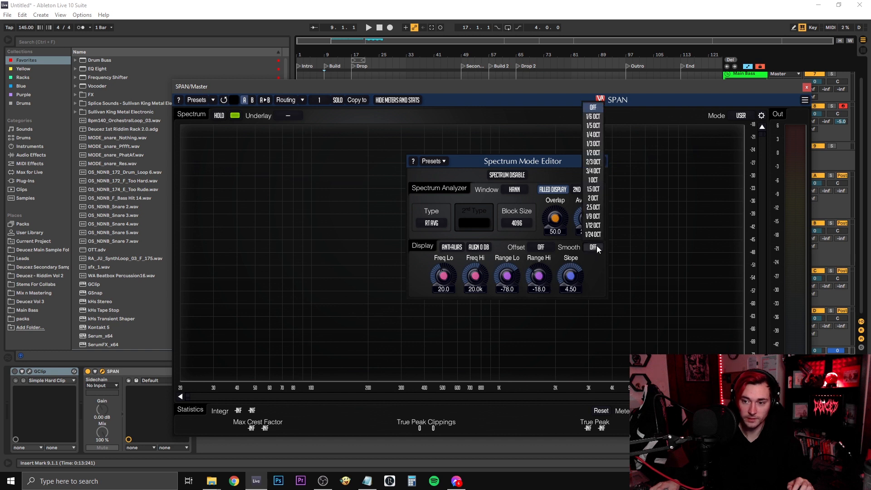
click(536, 227)
click(519, 223)
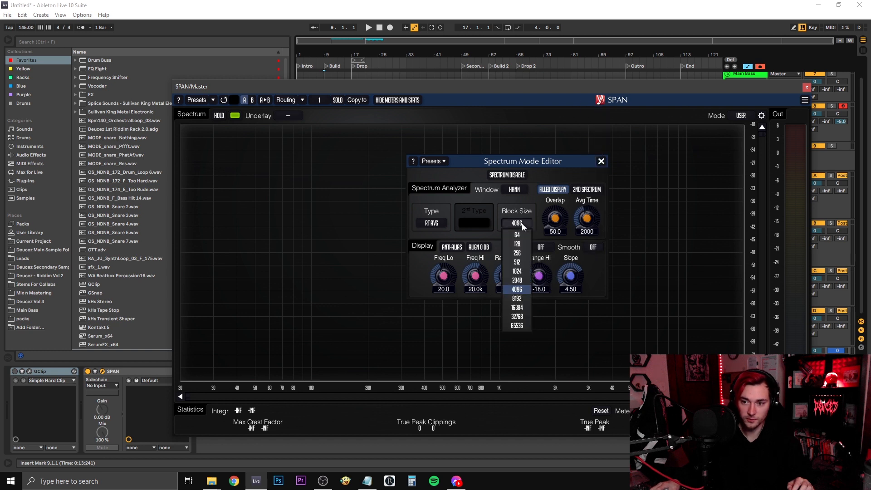
click(593, 247)
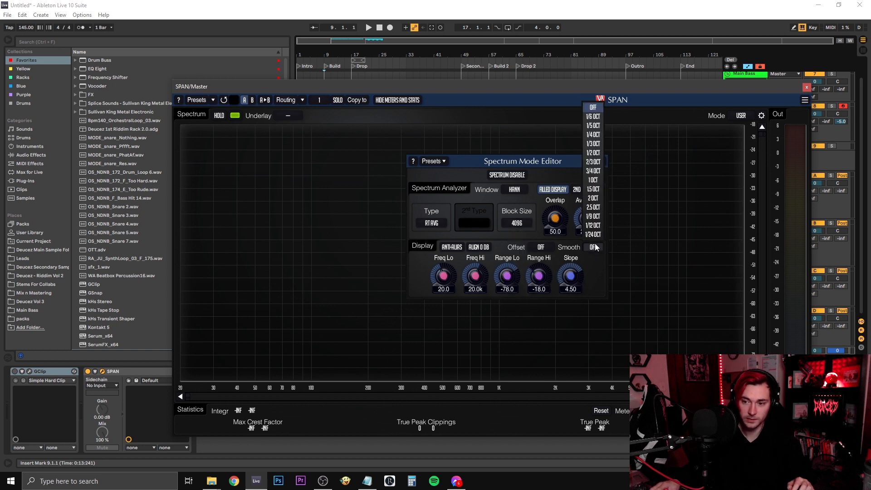
click(600, 239)
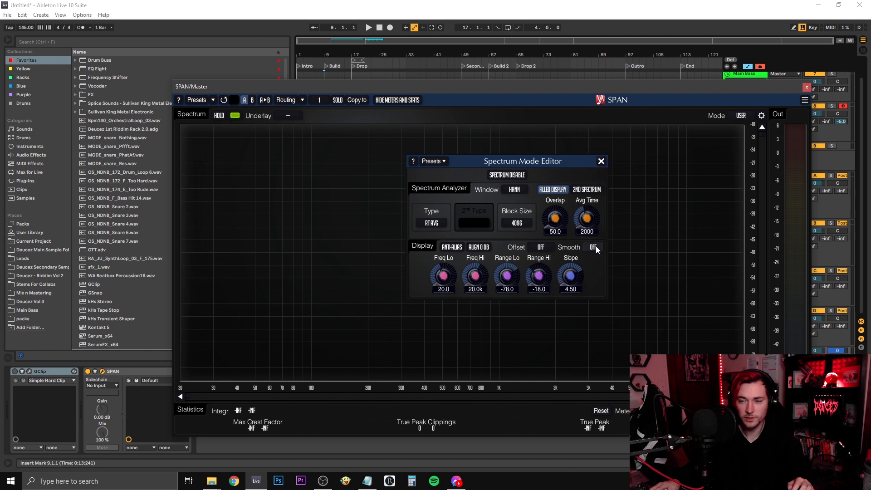
click(595, 246)
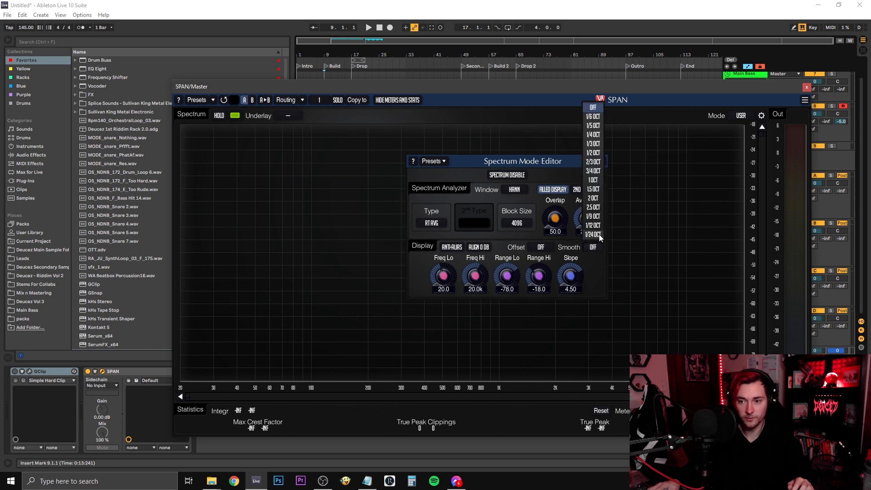
click(598, 234)
click(601, 162)
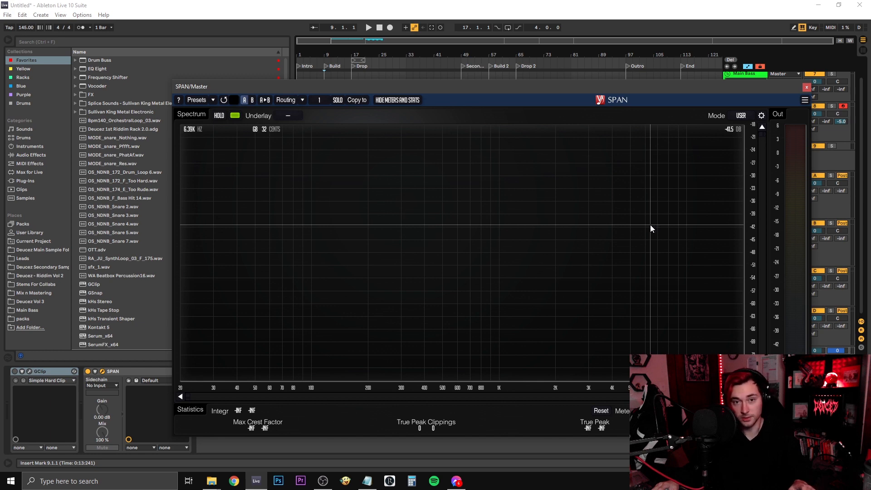
Collapse the Main Bass group and show the devices of the Drum Rack track in the Drums group.
key(e)
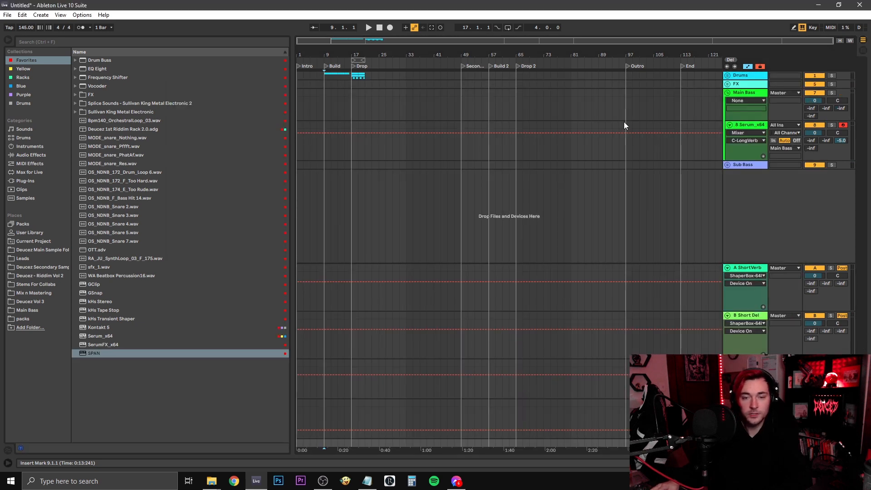
click(727, 93)
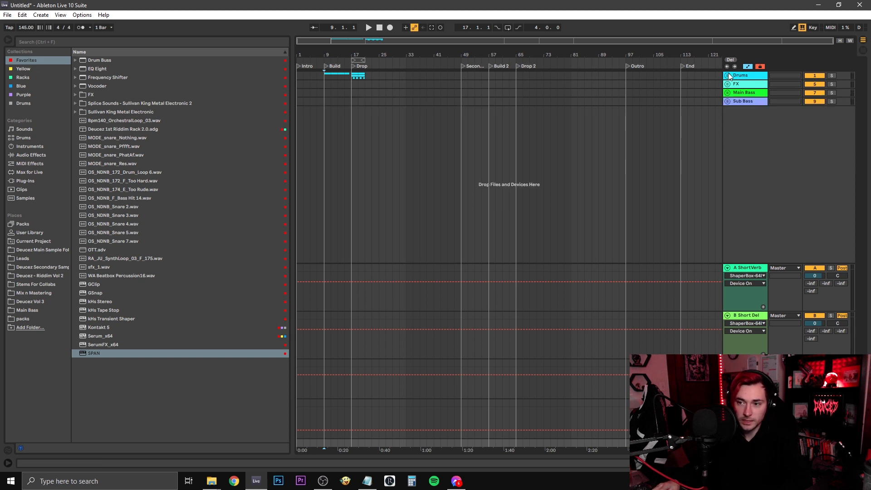
click(727, 75)
double_click(749, 107)
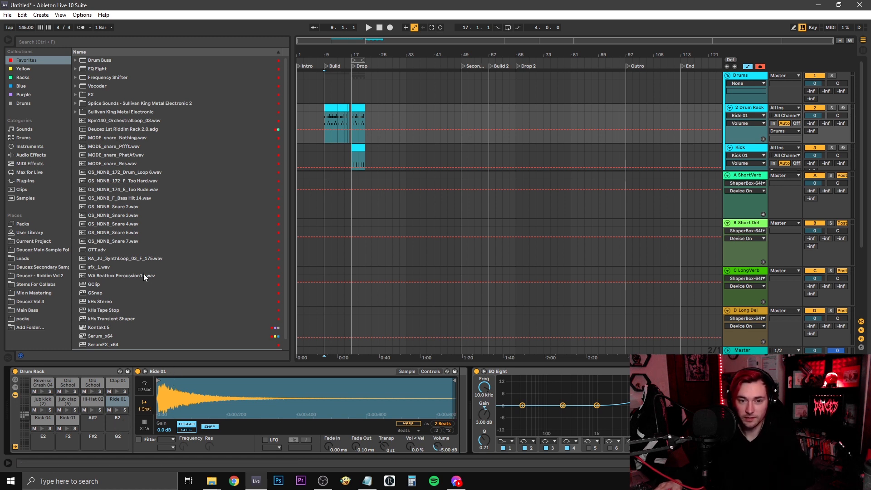
Browse the Deucez main sample folder and inspect the empty A#2 pad and the Clap 01 pad in the Drum Rack.
click(49, 251)
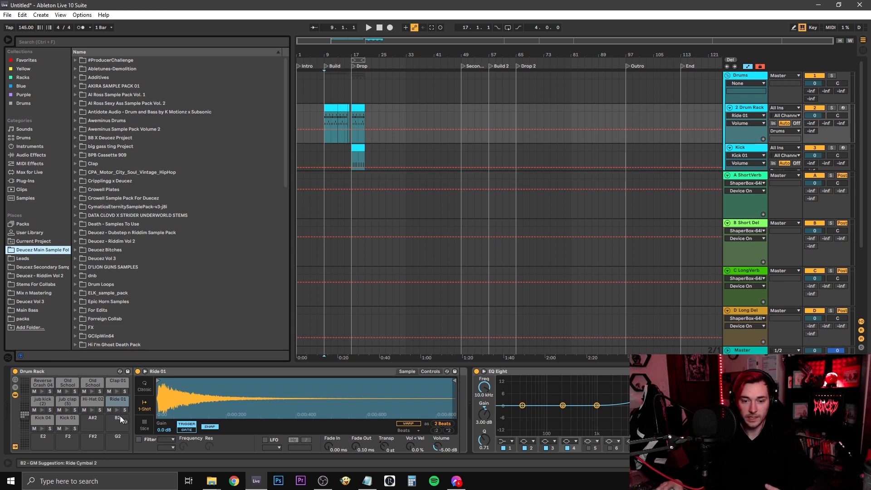
click(91, 419)
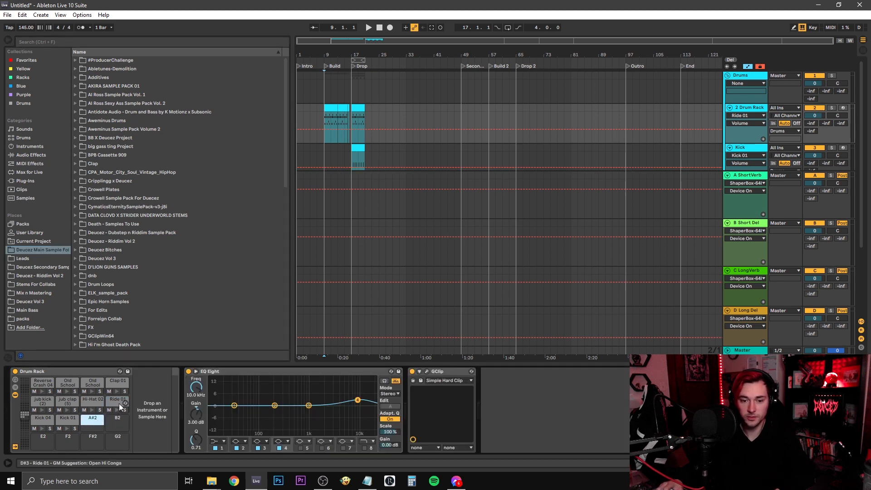
click(117, 381)
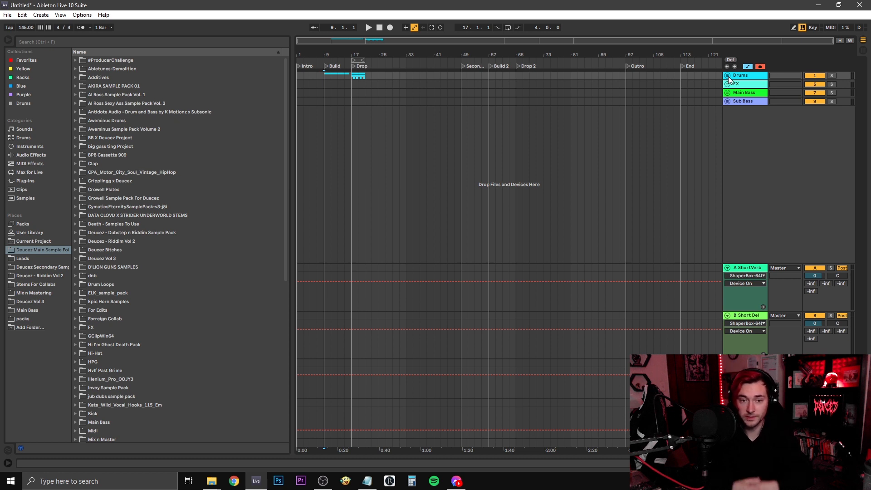
Browse the Deucez - Riddim Vol 2 sample folder and look through its Cymbals and Bass subfolders.
click(39, 276)
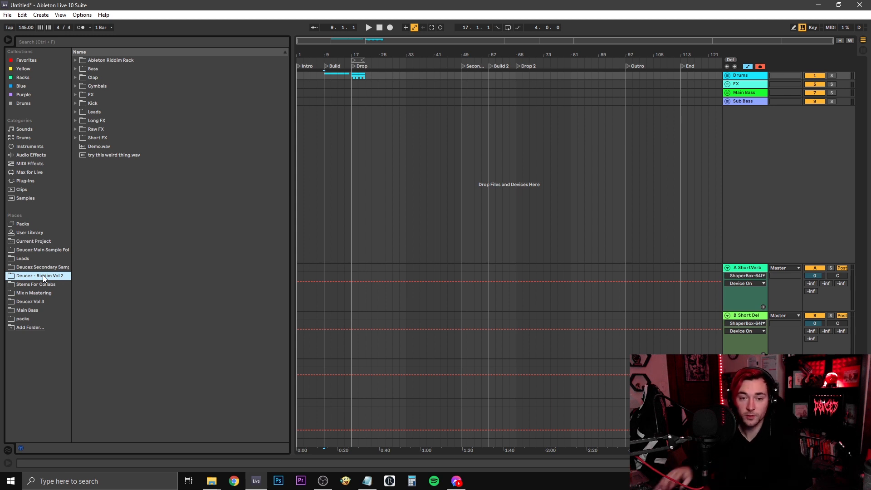
click(75, 86)
click(74, 86)
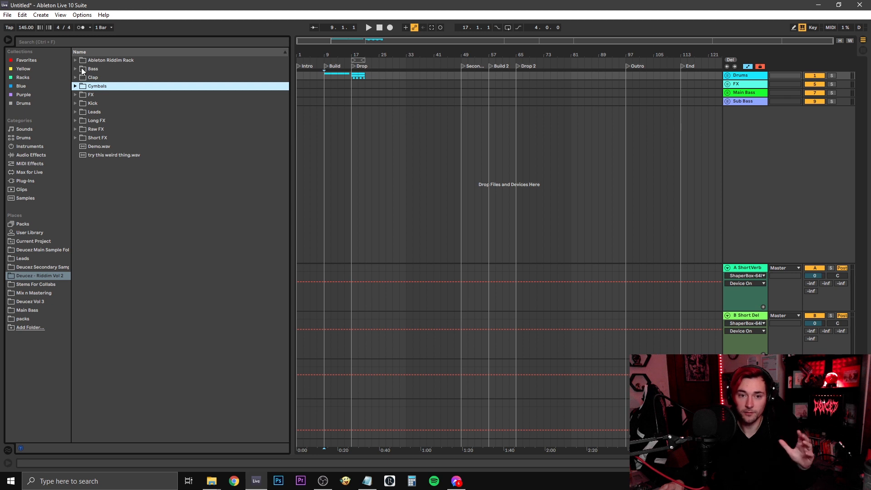
click(75, 69)
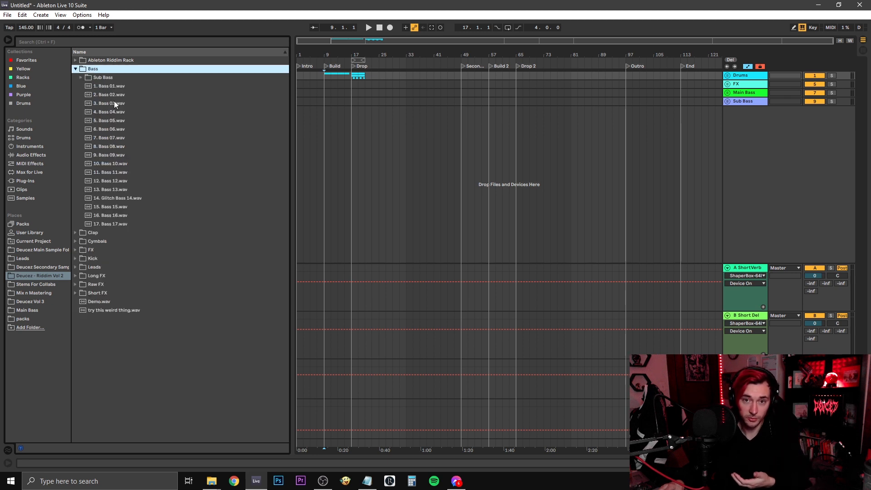
key(Left)
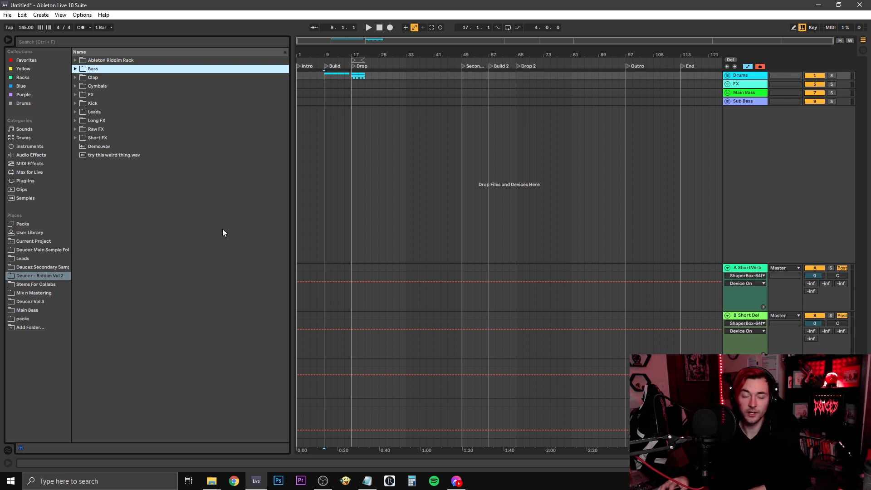
Look at the File/Folder preferences for saving the current set as default, and close the preferences.
click(82, 15)
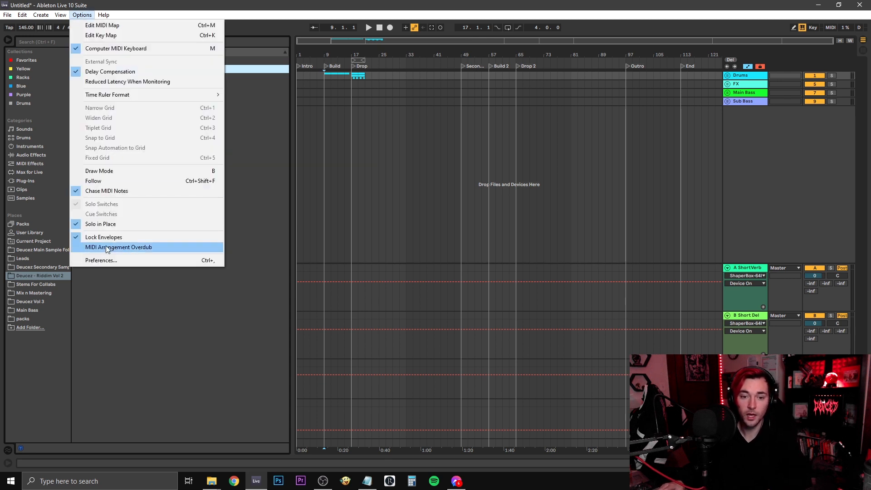
click(100, 260)
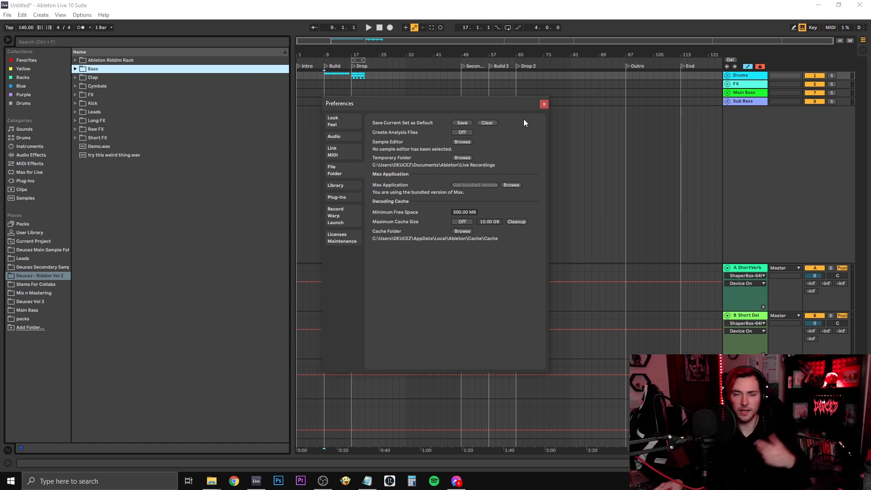
click(544, 104)
Start saving the Live set and create and open a new folder named Templates inside Deucez Ableton Projects.
click(4, 15)
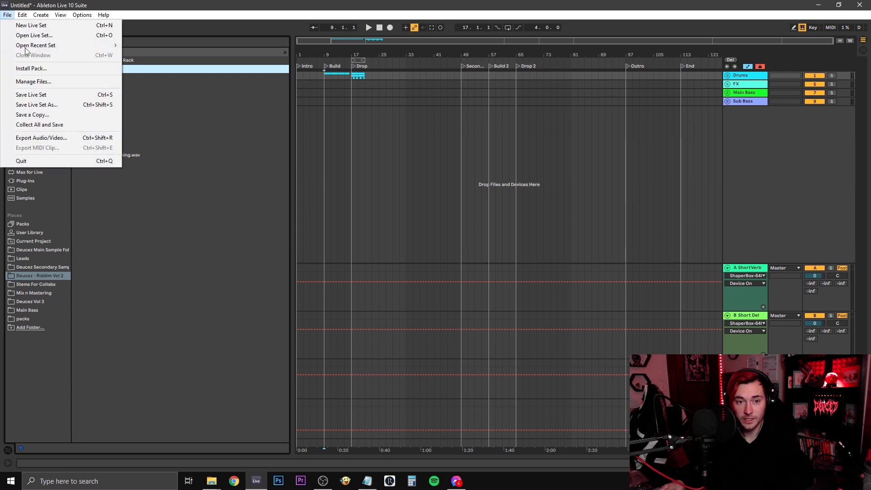
click(53, 96)
right_click(404, 145)
mouse_move(435, 241)
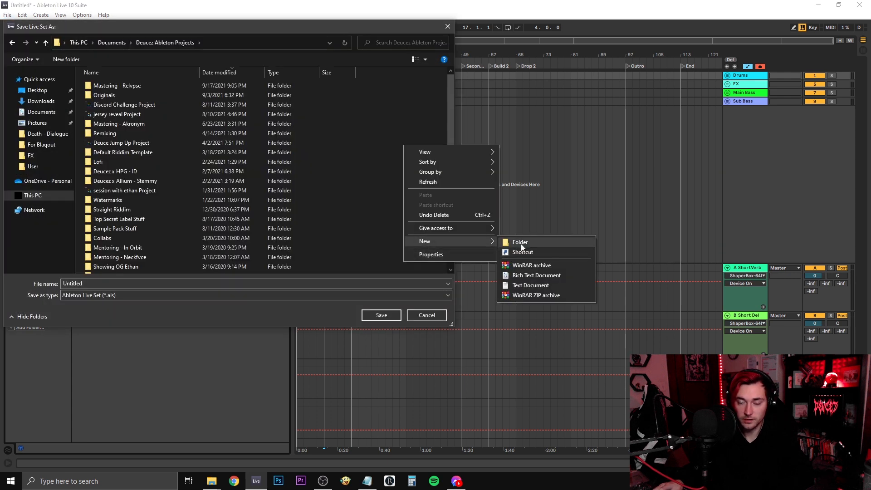
click(566, 242)
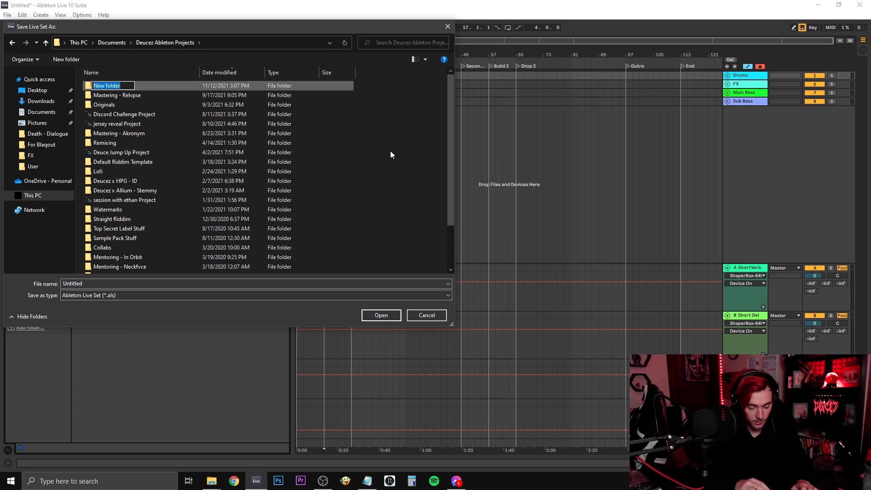
text(Templ)
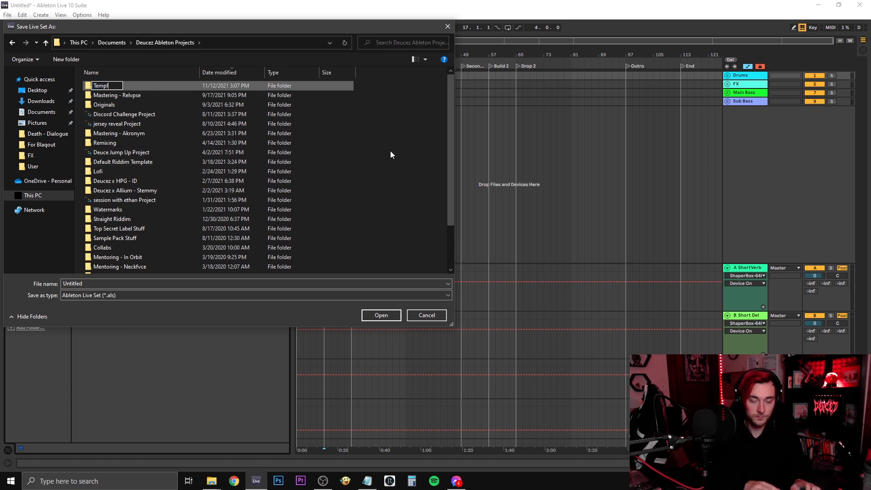
text(ates)
key(Return)
key(Return)
Save the Live set in the Templates folder under the name Riddim Template.
text(Riddim)
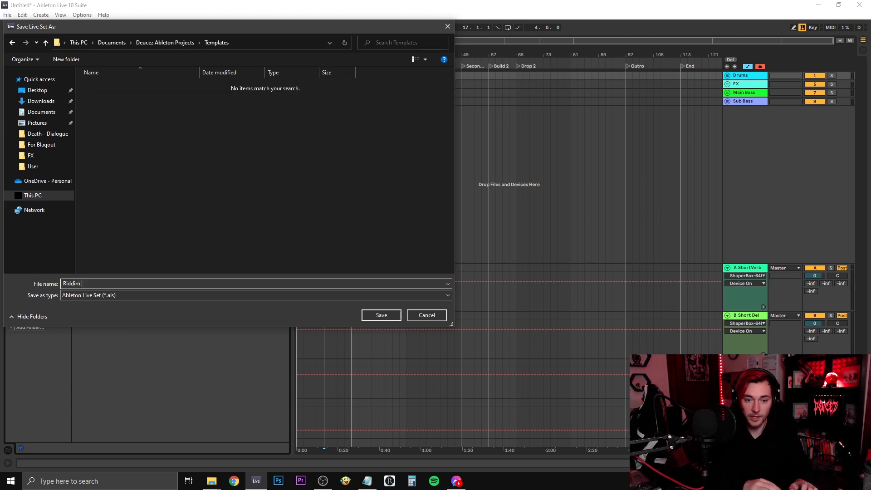
text( Template)
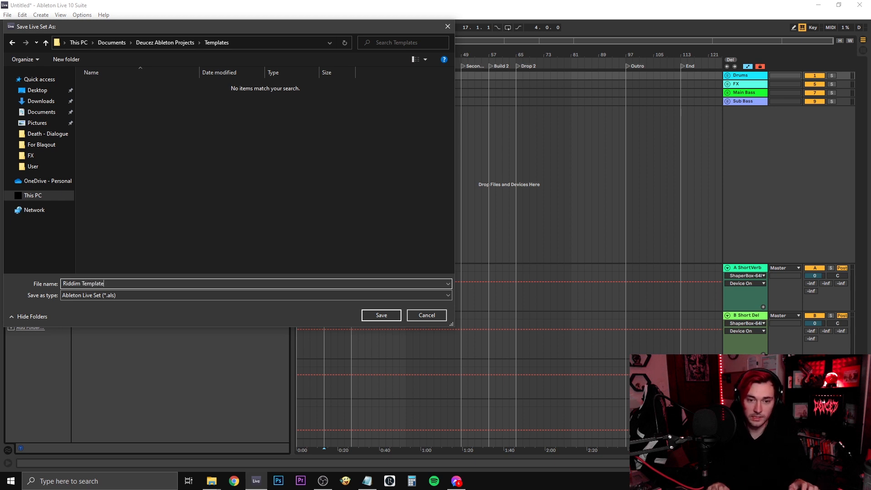
key(Return)
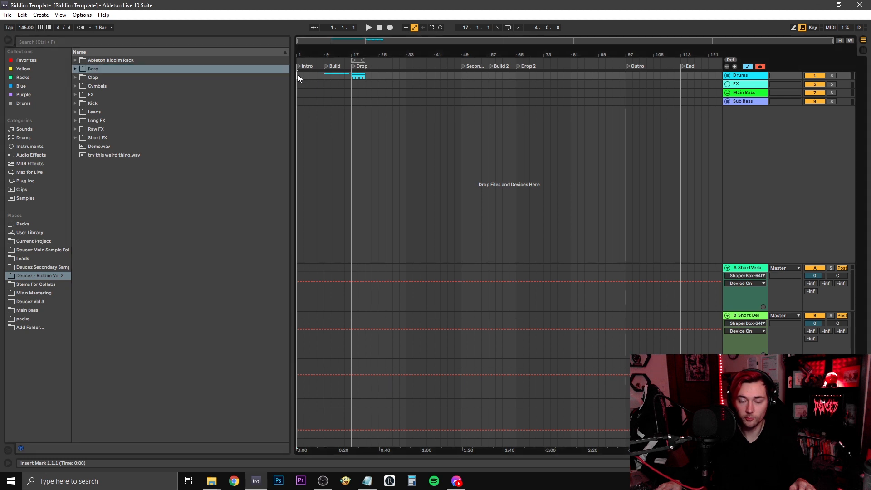
drag(297, 75, 422, 117)
click(406, 101)
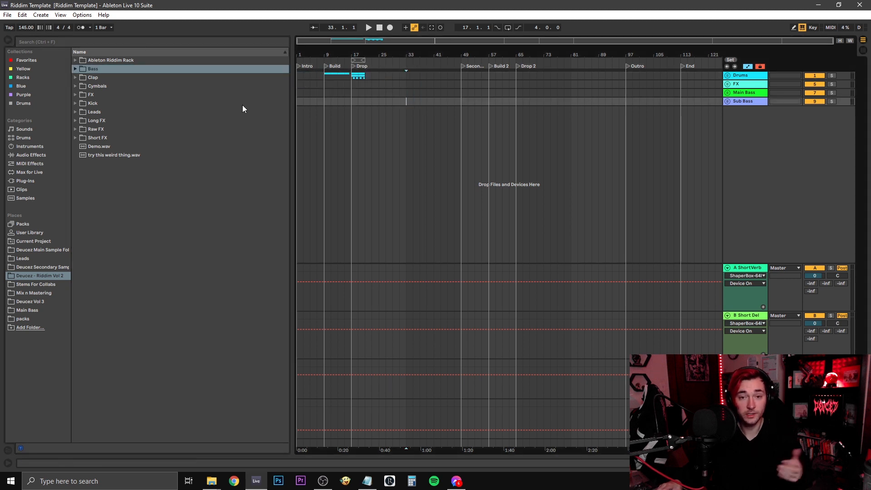